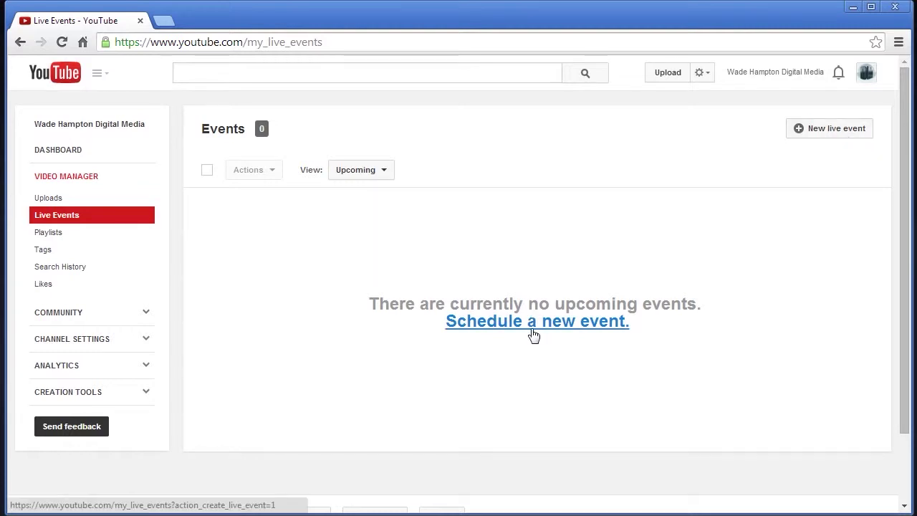
Start a new YouTube live event of the Custom type
left_click(820, 136)
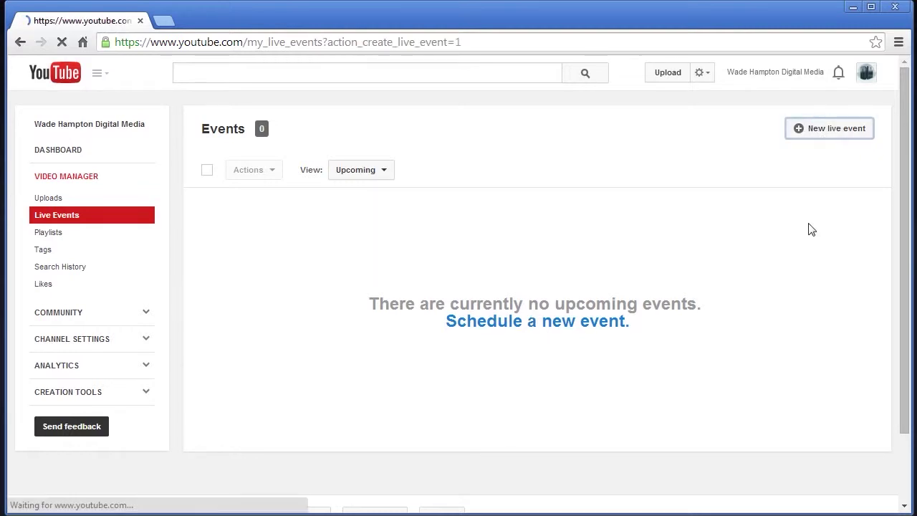
left_click(601, 342)
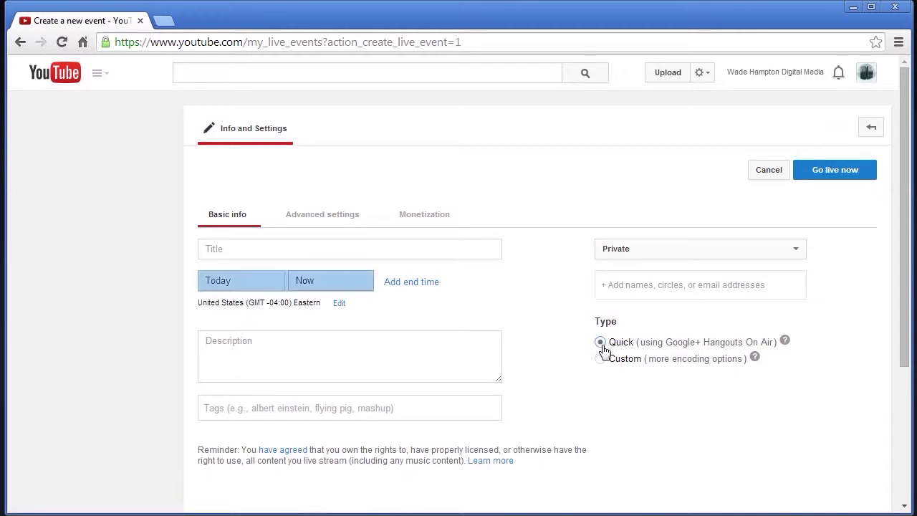
left_click(601, 359)
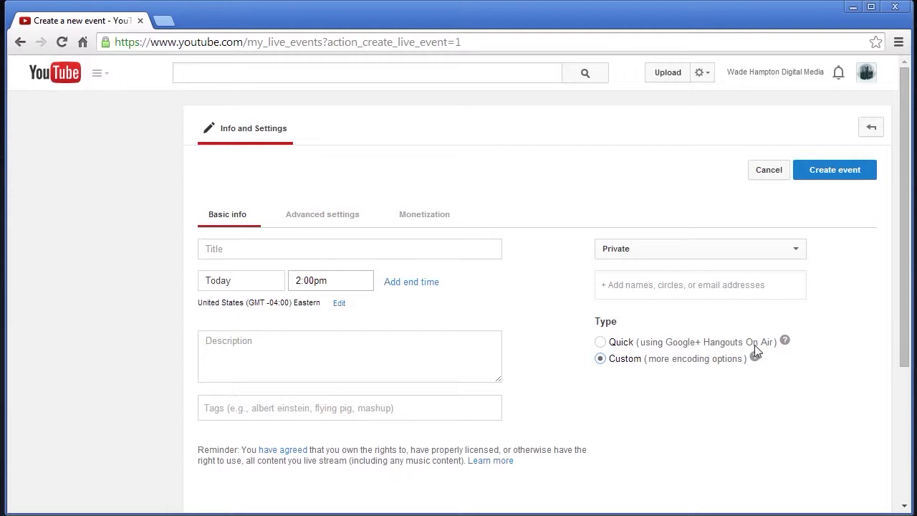
Title the event 'Wirecast YouTube Live Setup'
left_click(447, 254)
type("Wirec")
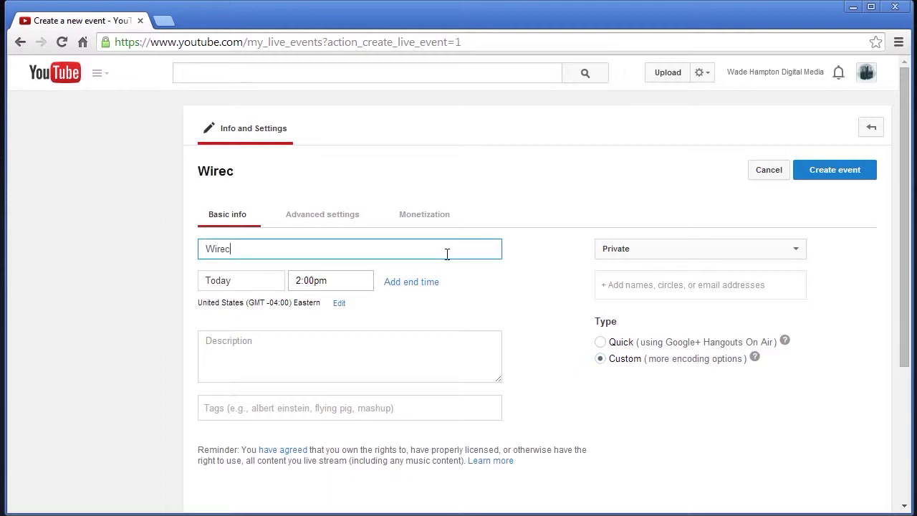
type("ast Yout")
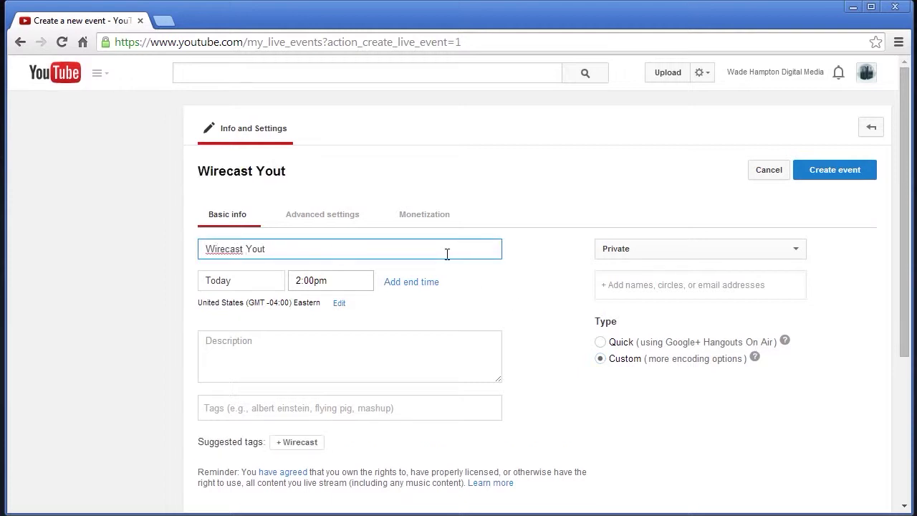
key("BackSpace")
type("Tube Live")
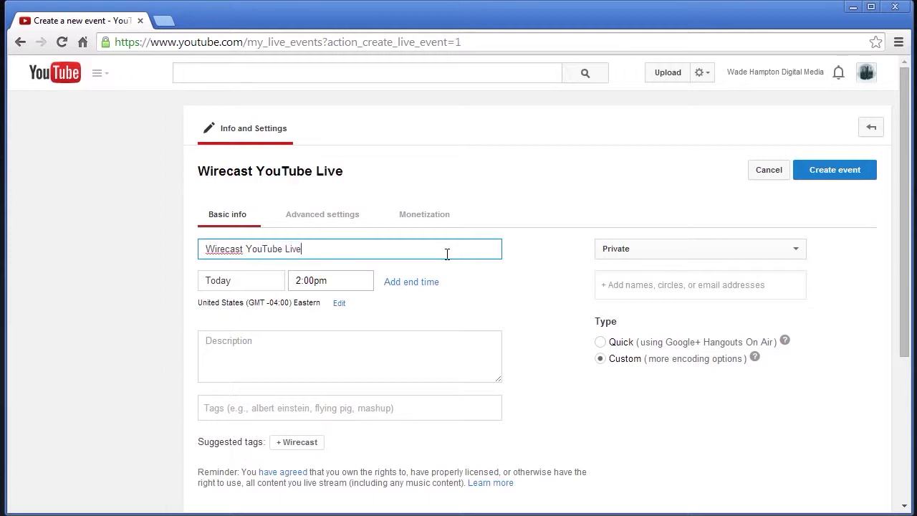
type(" Setup")
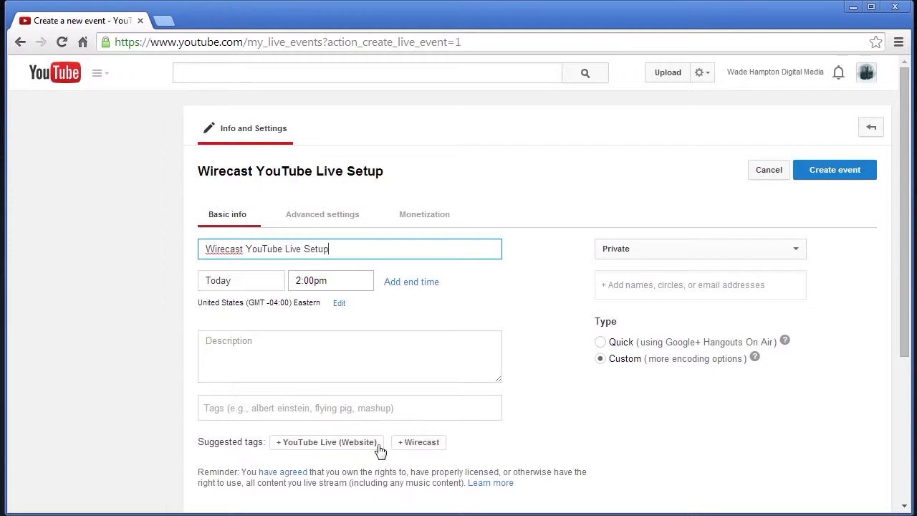
Add the Wirecast and YouTube Live (Website) tags and describe it as 'A simple startup with Wirecast'
left_click(428, 442)
left_click(365, 442)
left_click(299, 340)
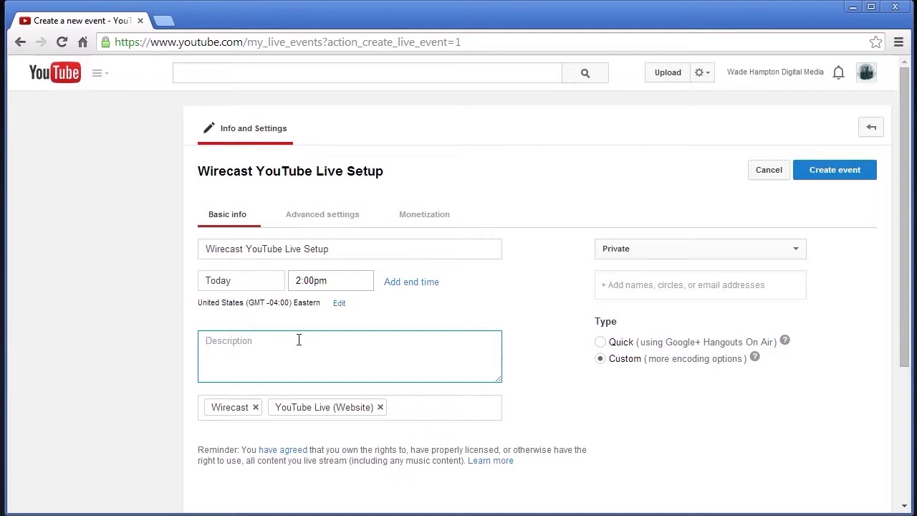
type("A simple startup ")
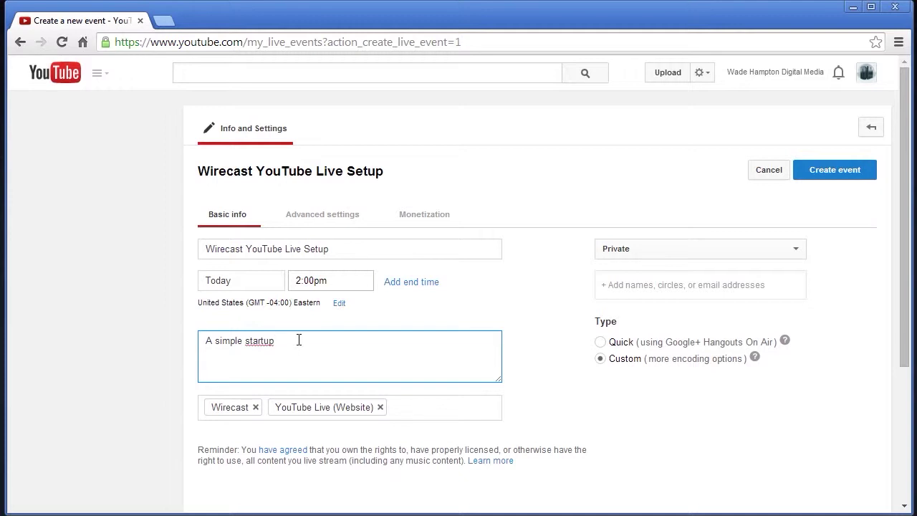
type("with Wirecast")
Change the event's start time from 2:00pm to 1:30pm
left_click(352, 281)
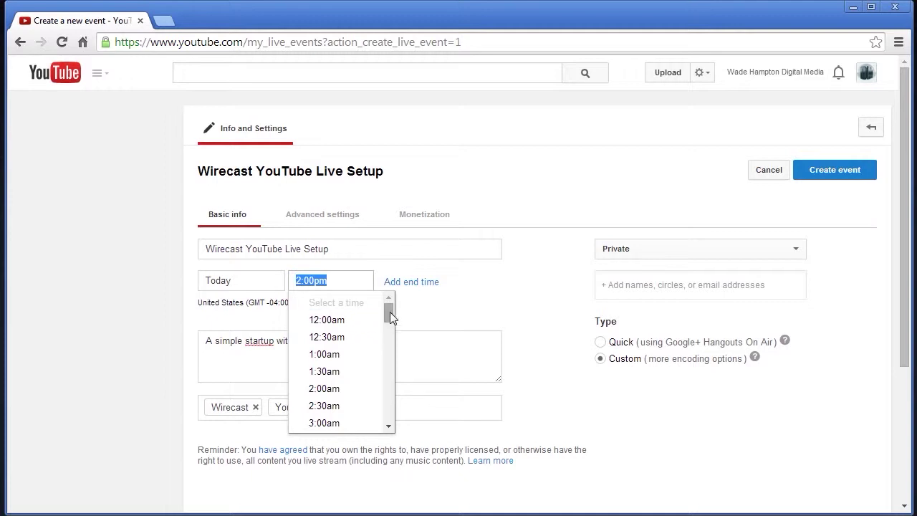
left_click_drag(390, 312, 382, 374)
left_click(330, 366)
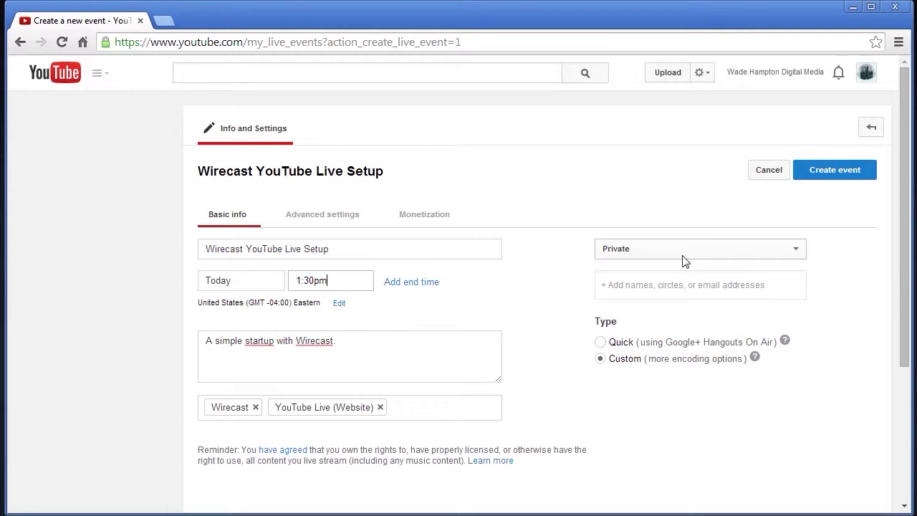
Review the Advanced settings, then create the scheduled event
left_click(343, 223)
scroll(429, 283, "down", 5)
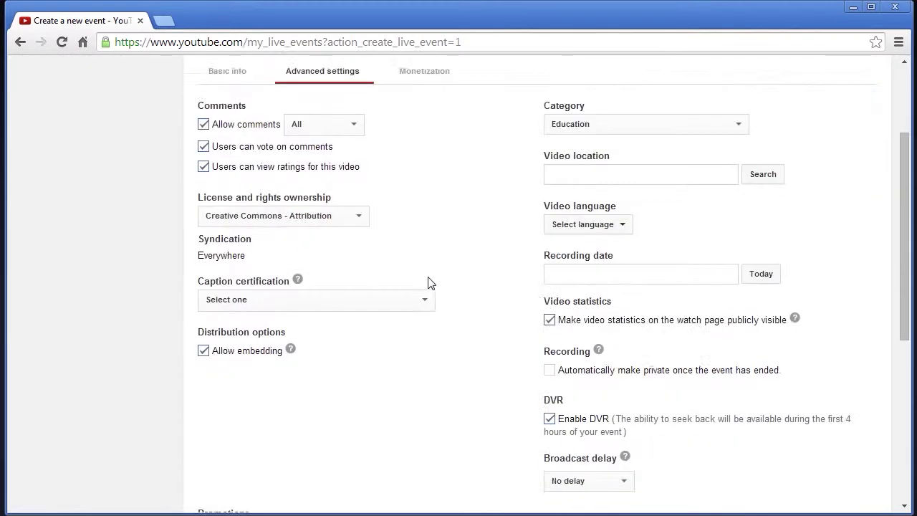
scroll(431, 284, "up", 5)
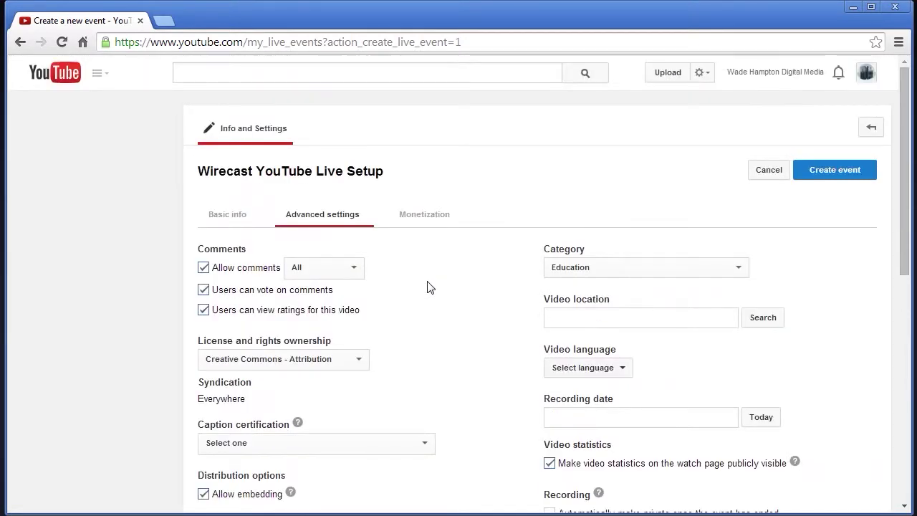
left_click(819, 172)
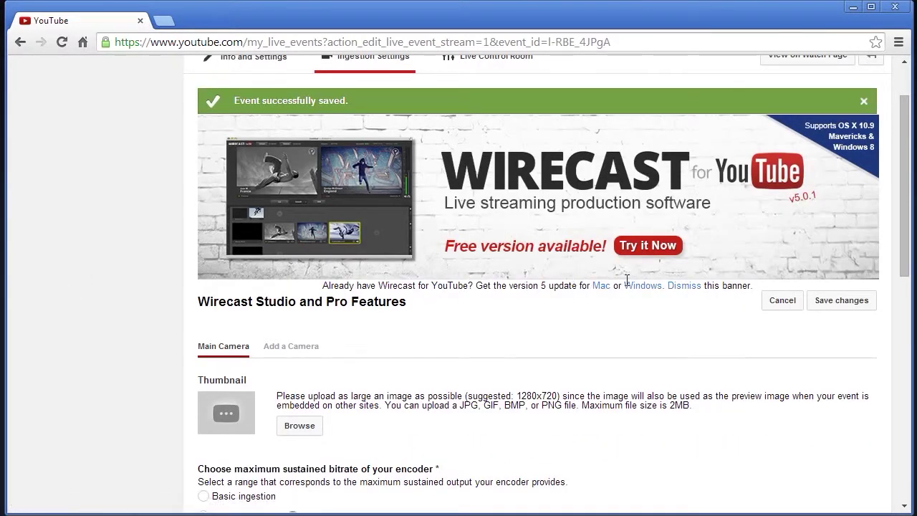
Open the Telestream Wirecast for YouTube page from the Try it Now banner
left_click(648, 247)
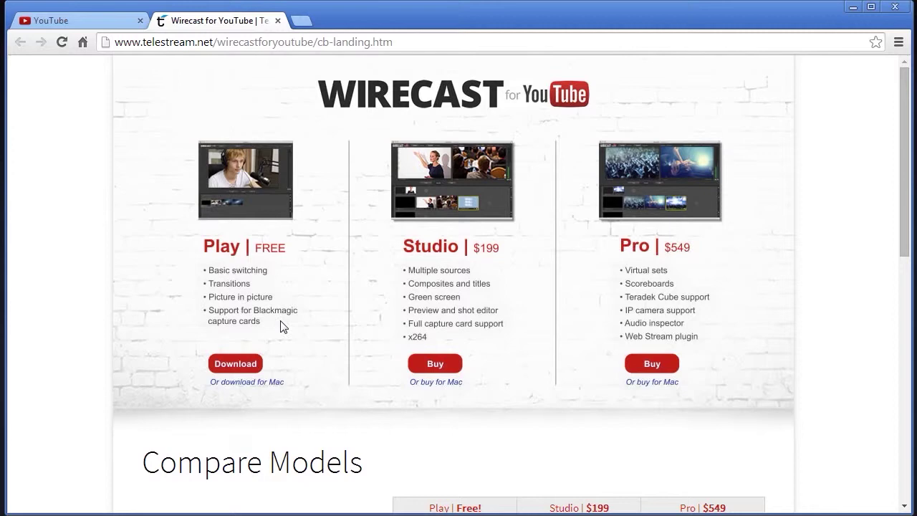
Close the Telestream tab, skip Wirecast's welcome tutorial and enlarge the Wirecast window
left_click(277, 20)
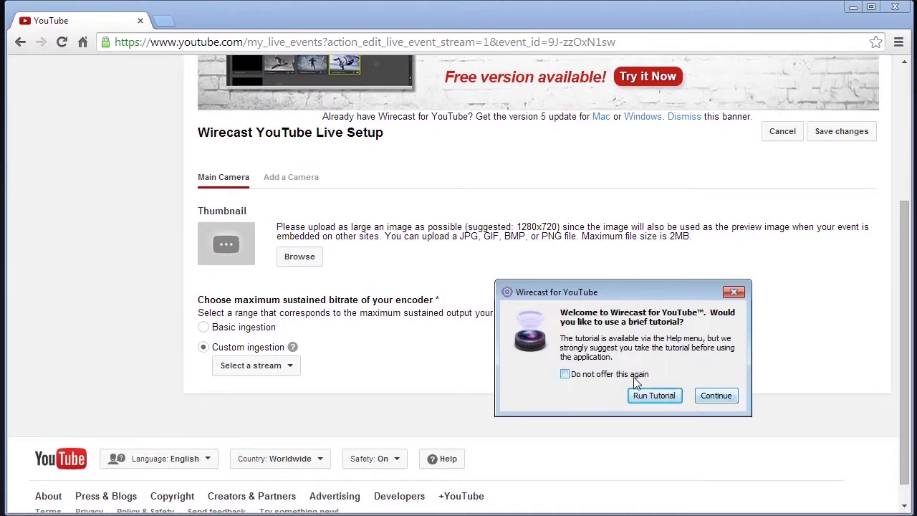
left_click(732, 399)
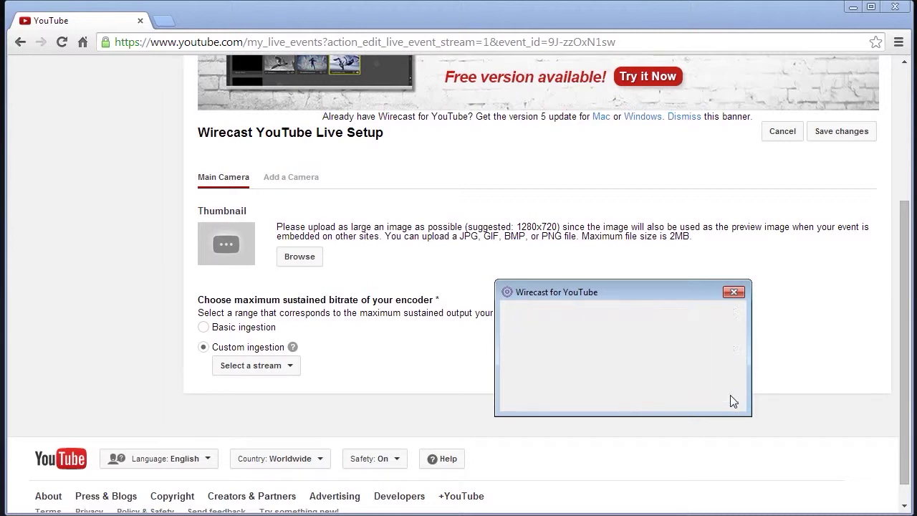
left_click_drag(916, 34, 475, 21)
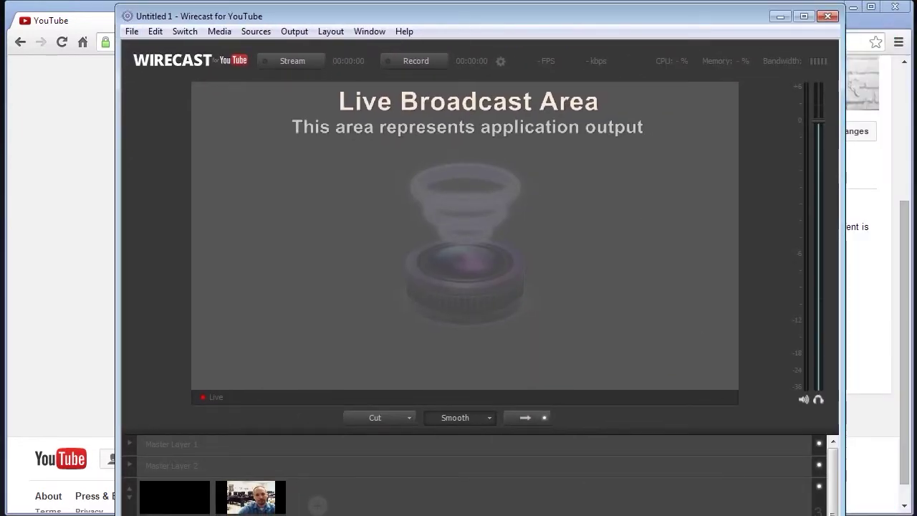
left_click_drag(845, 515, 876, 506)
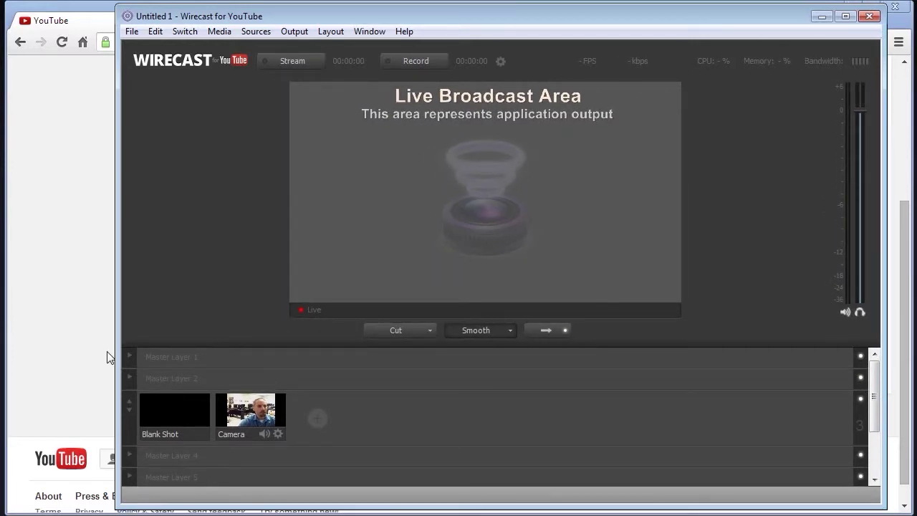
On the YouTube event page, select the Wirecast Laptop (720p) stream preset
left_click(61, 312)
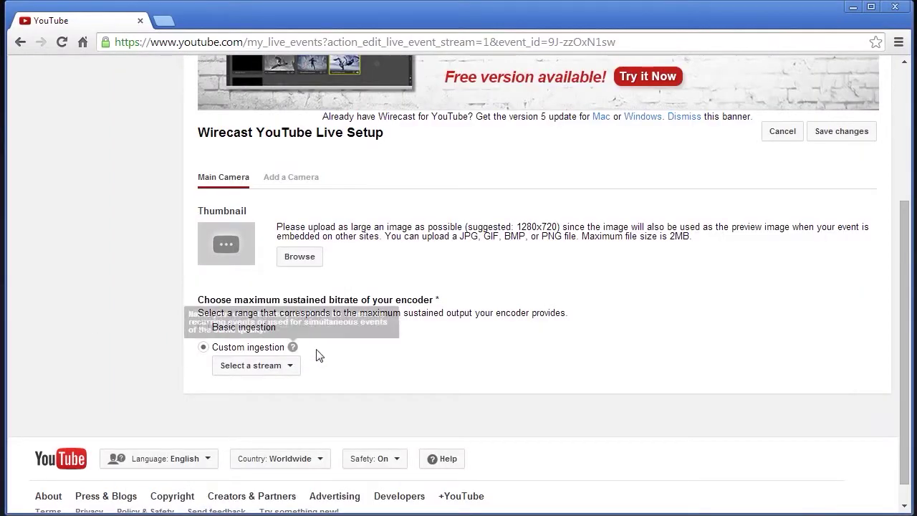
left_click(292, 367)
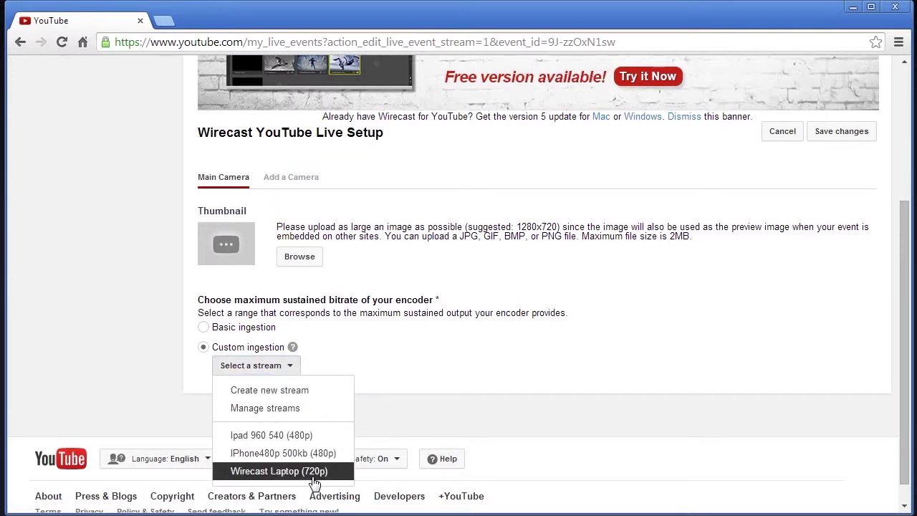
left_click(292, 472)
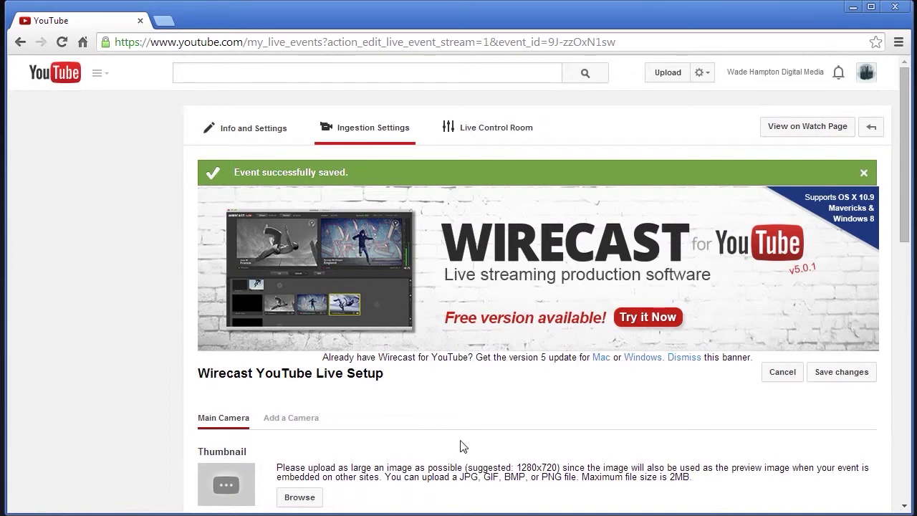
scroll(459, 430, "down", 1)
scroll(418, 278, "down", 3)
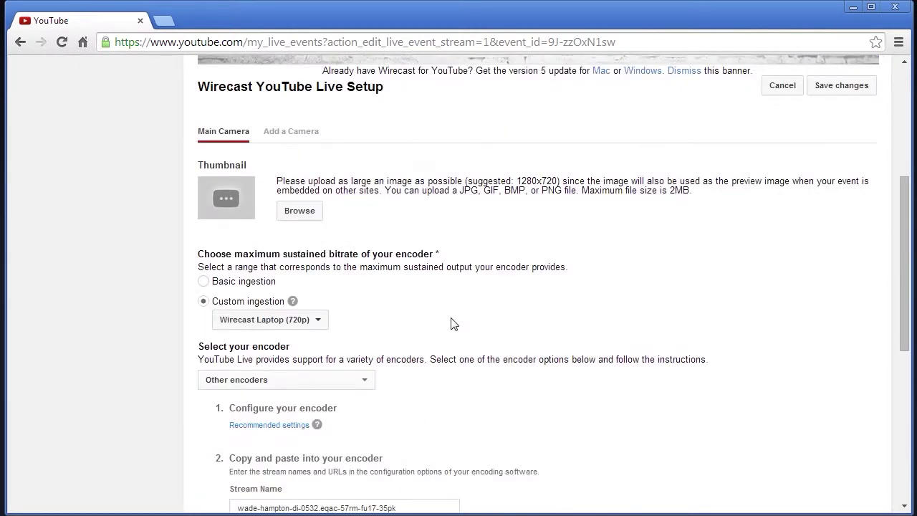
scroll(451, 324, "down", 2)
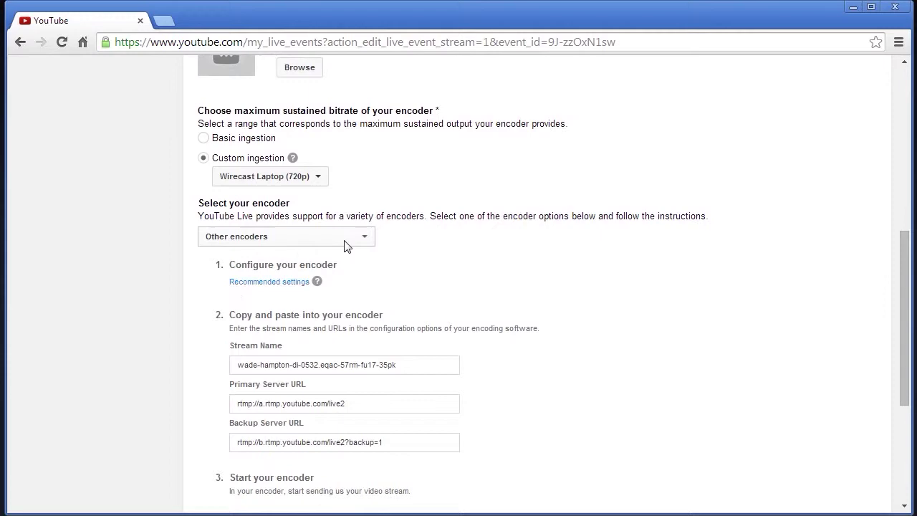
Choose Wirecast for YouTube as the encoder and read through its setup steps
left_click(362, 237)
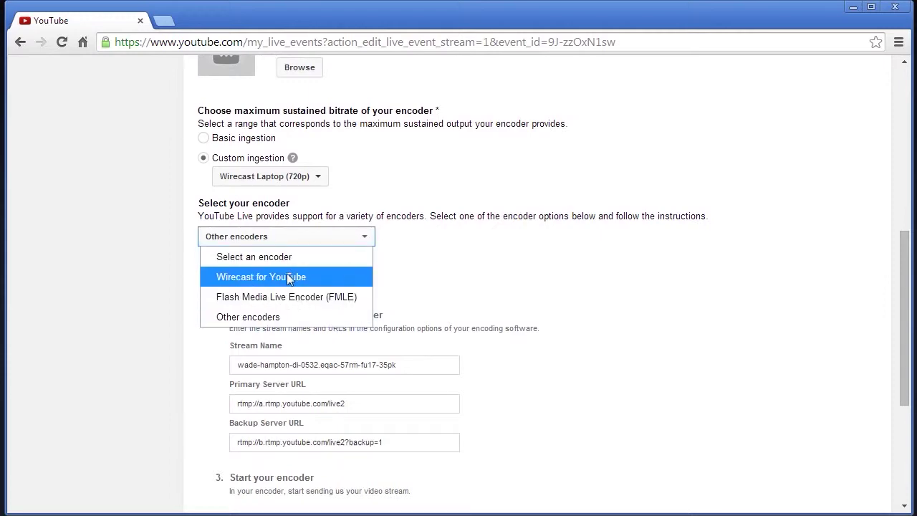
key("Return")
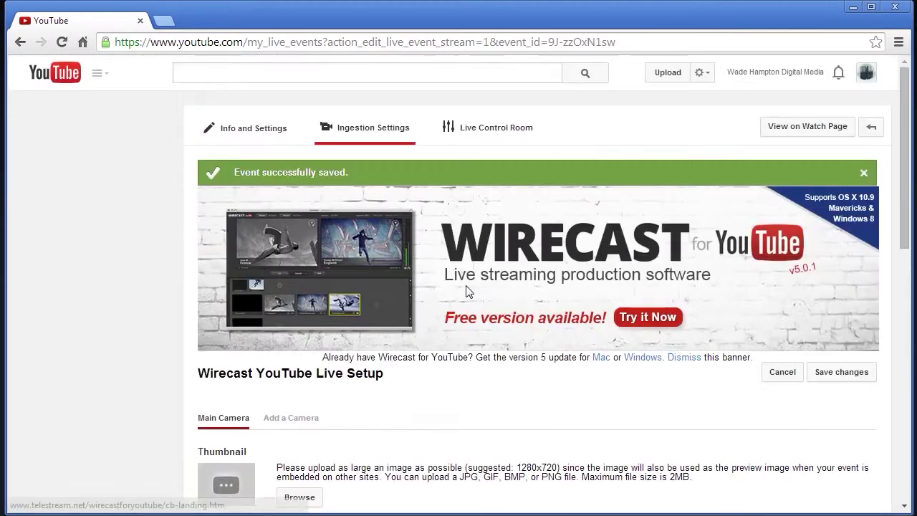
scroll(467, 292, "down", 2)
scroll(469, 296, "down", 2)
scroll(358, 387, "down", 1)
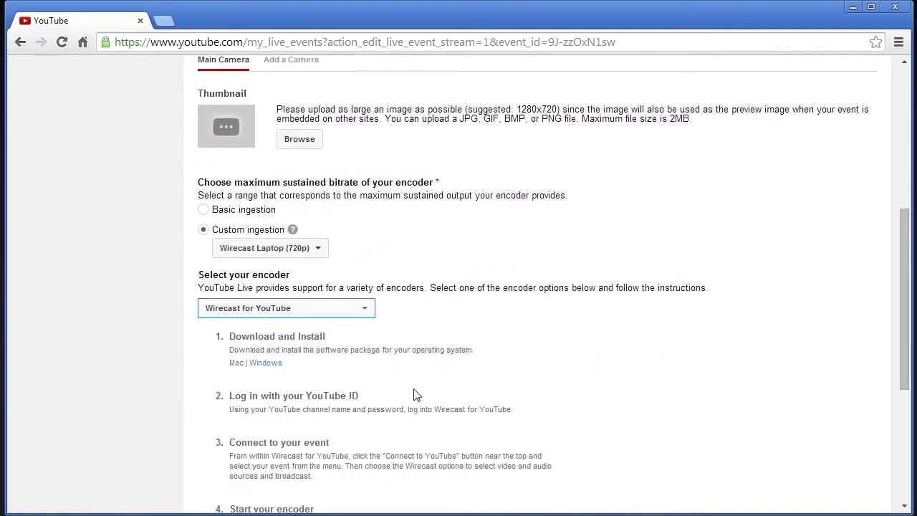
scroll(401, 385, "down", 1)
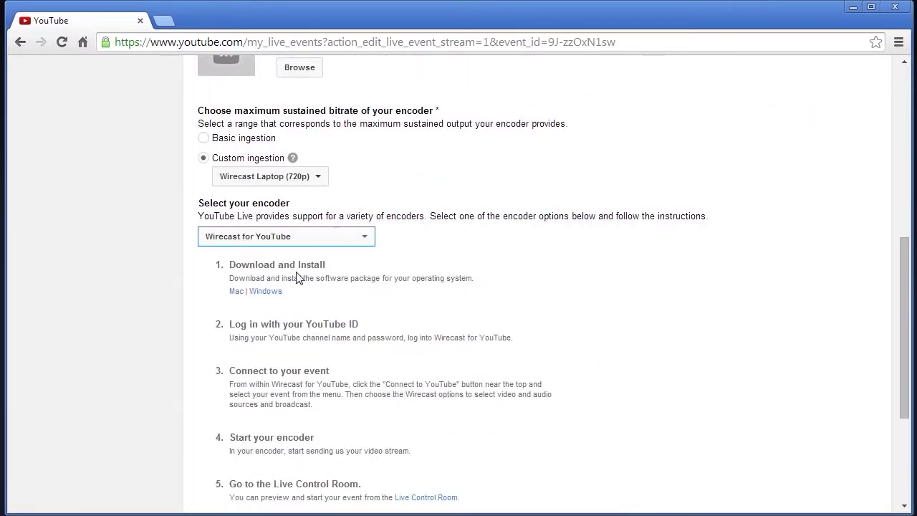
scroll(399, 348, "down", 1)
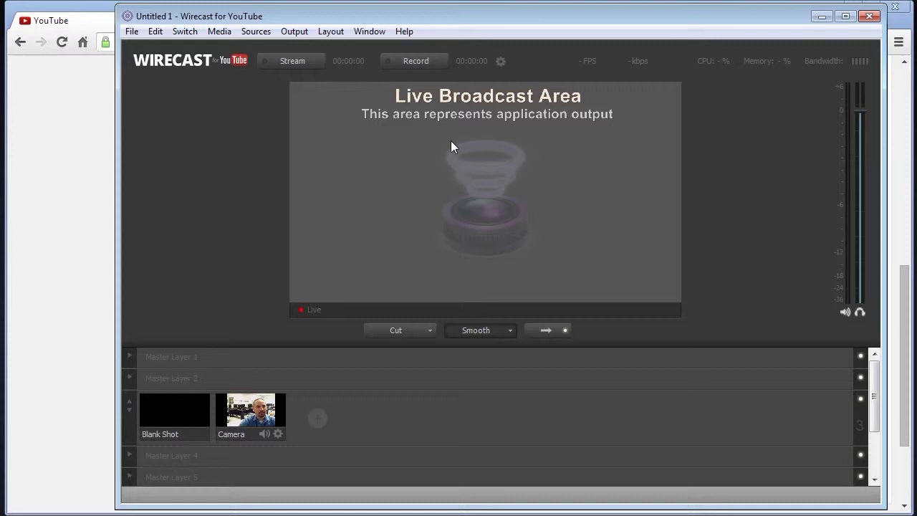
Open Output Settings, authenticate the YouTube output and center the sign-in window
left_click(294, 32)
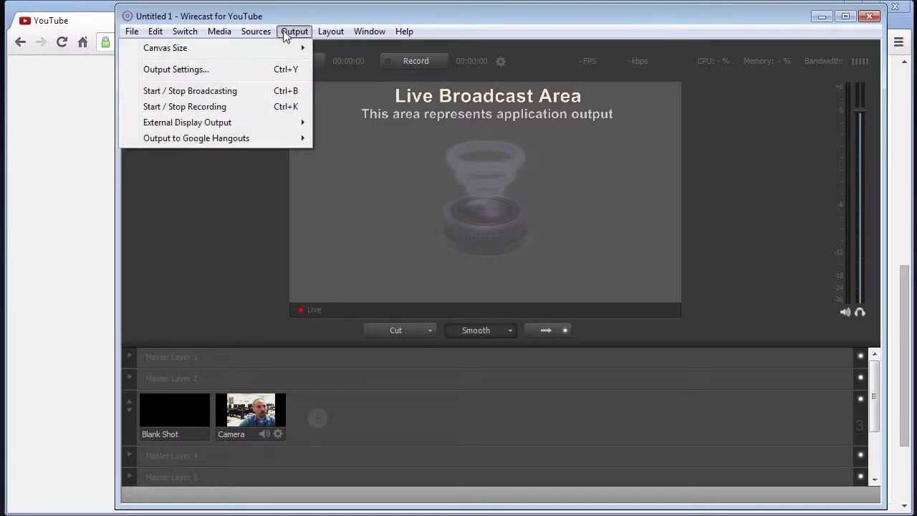
left_click(280, 68)
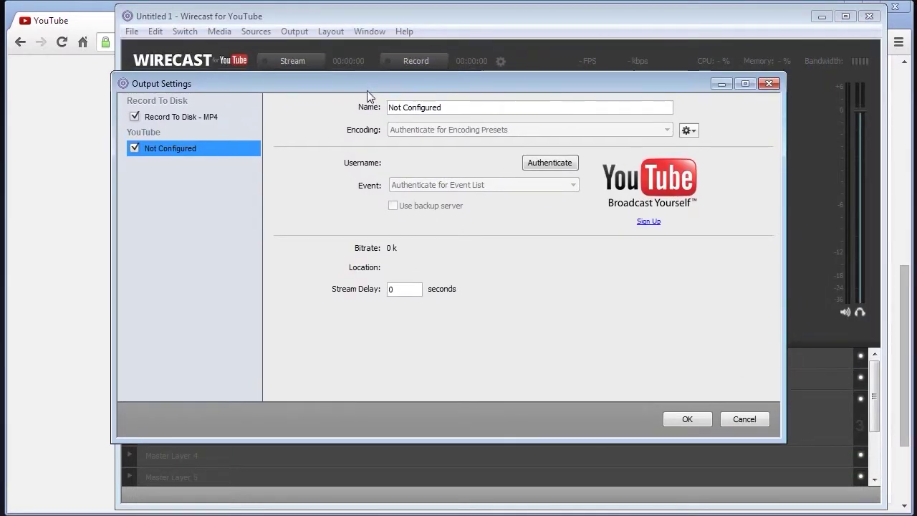
left_click_drag(366, 90, 369, 100)
left_click(557, 171)
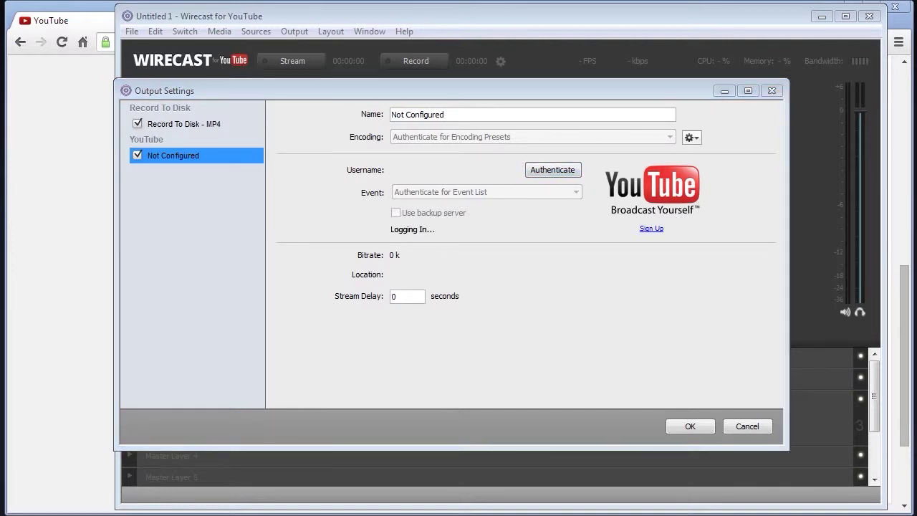
left_click_drag(910, 201, 574, 201)
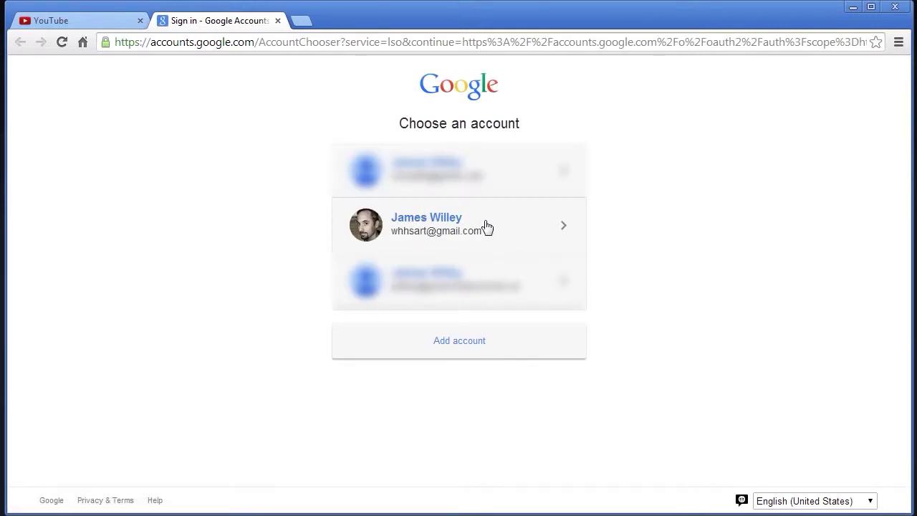
Sign in with the Google account, pick the channel's brand account and accept Wirecast's permissions
left_click(487, 227)
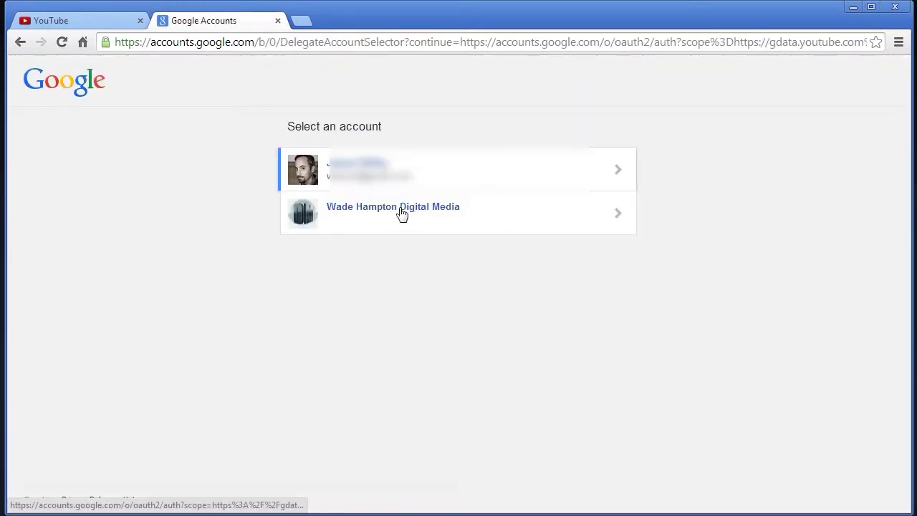
left_click(402, 214)
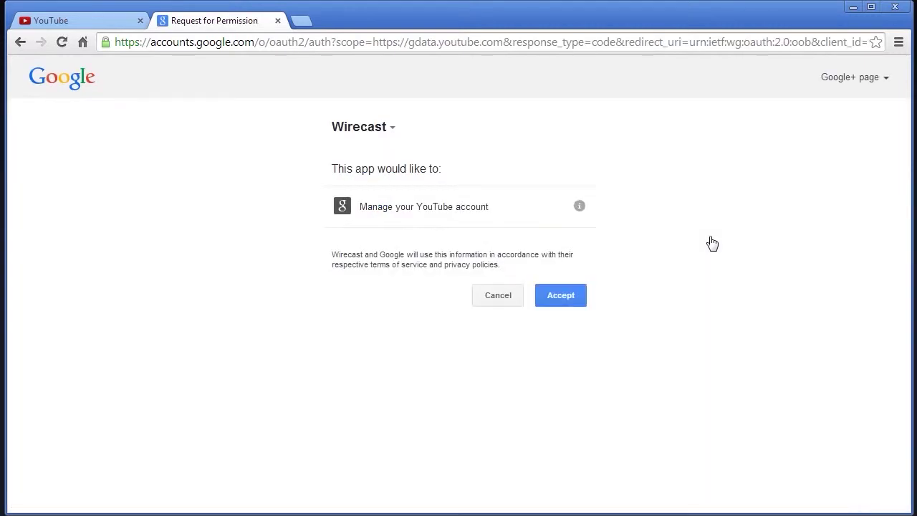
left_click(567, 298)
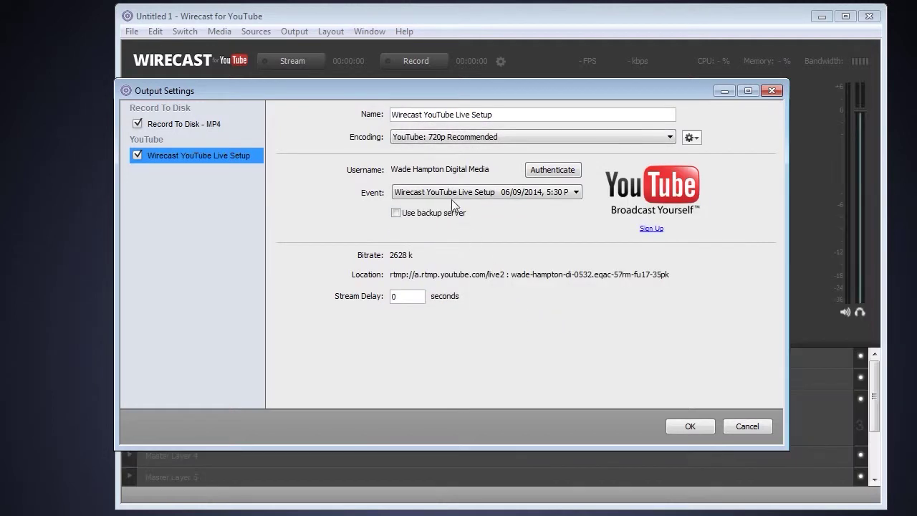
Keep Wirecast YouTube Live Setup as the output's event and check the location URL
left_click(461, 194)
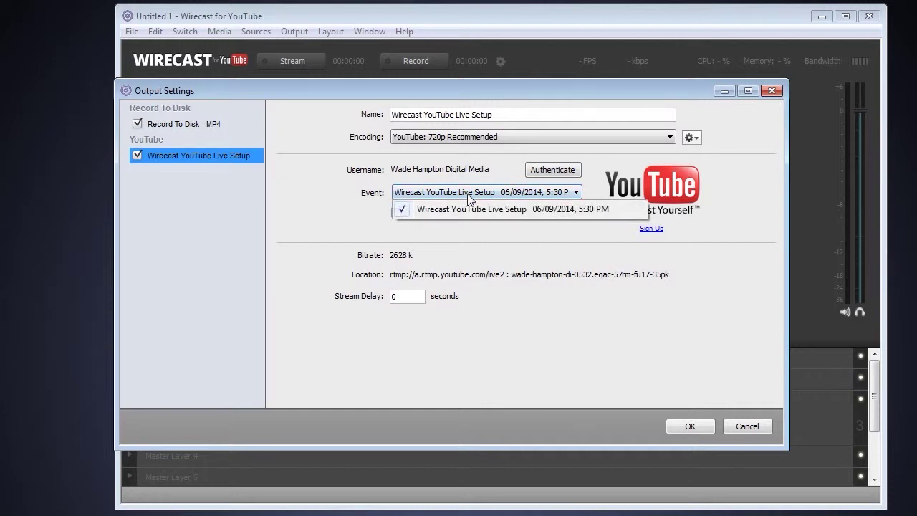
left_click(516, 210)
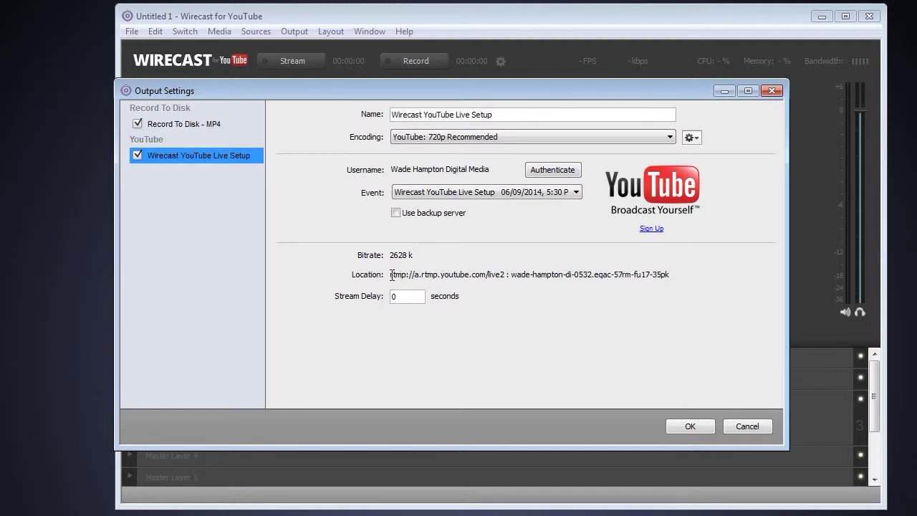
left_click_drag(392, 275, 679, 278)
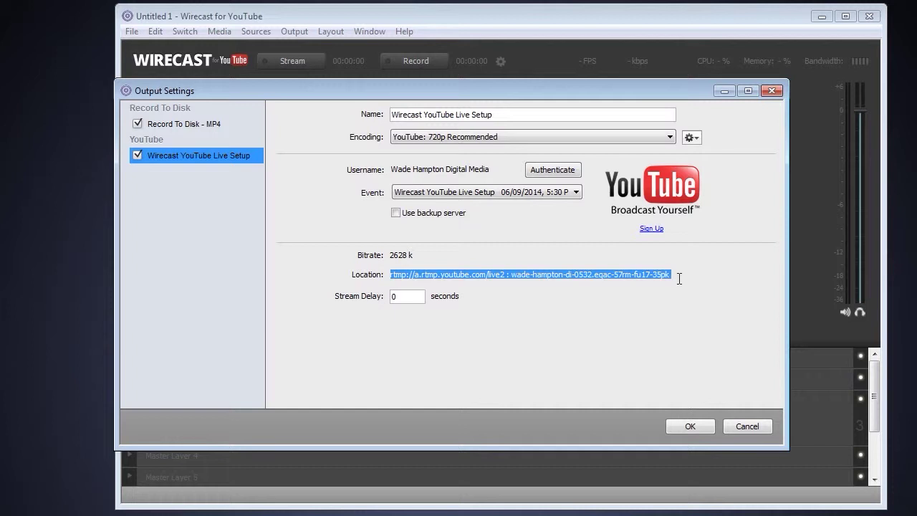
left_click(684, 280)
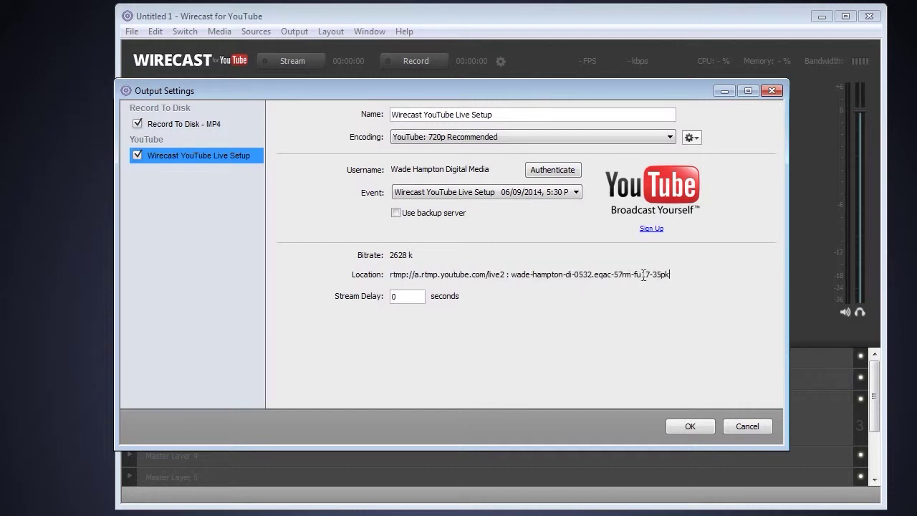
Inspect the RTMP server address and stream key in the location, then apply the settings
triple_click(391, 274)
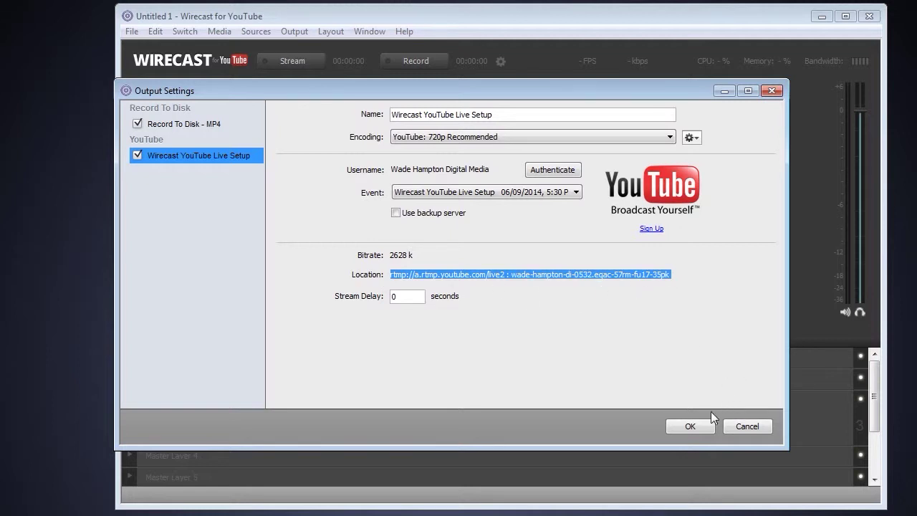
left_click(507, 274)
left_click_drag(507, 274, 394, 274)
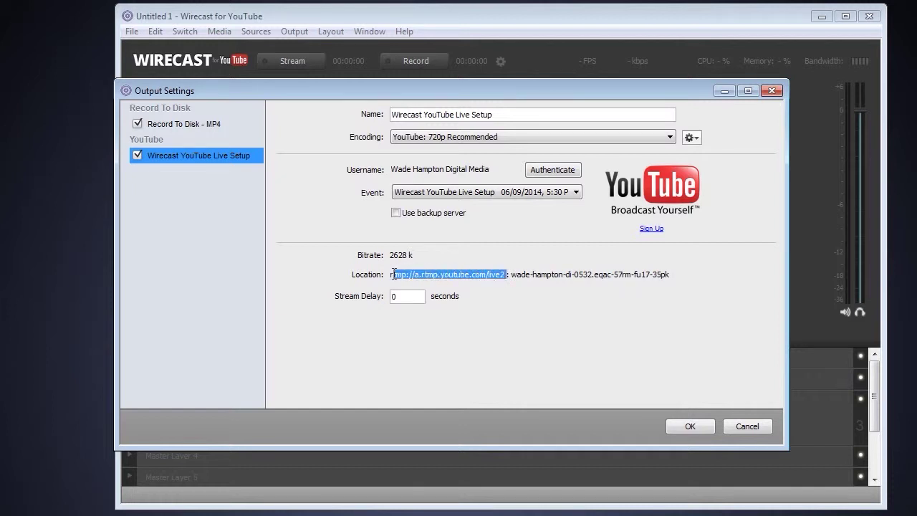
left_click_drag(511, 275, 668, 273)
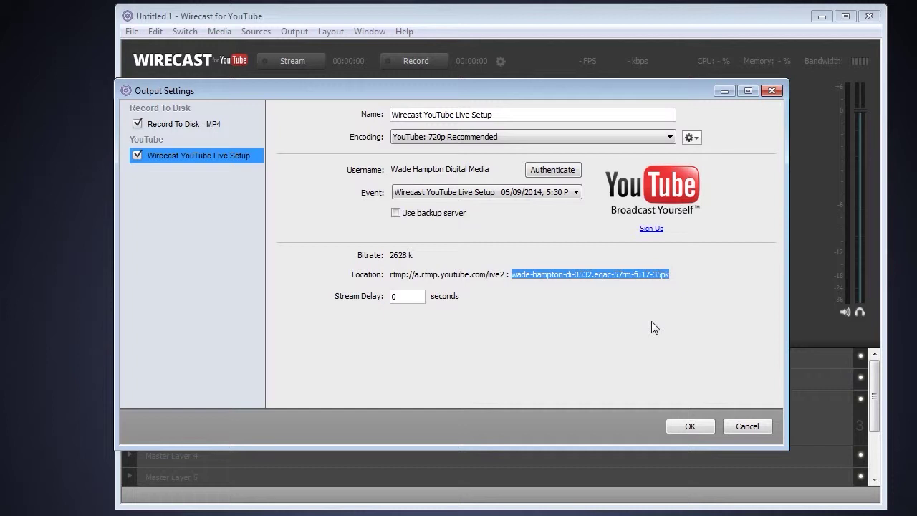
left_click(689, 427)
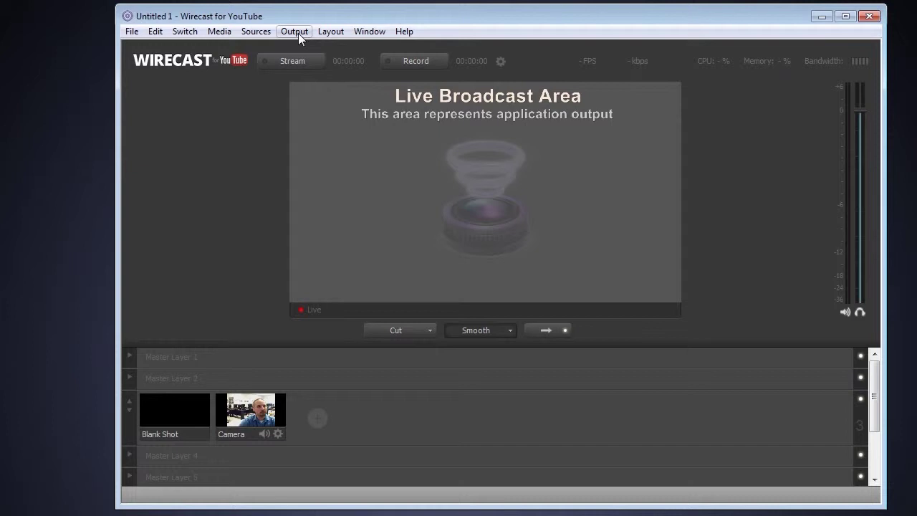
Browse the Output, Sources, Edit and Window menus, then close them
left_click(298, 33)
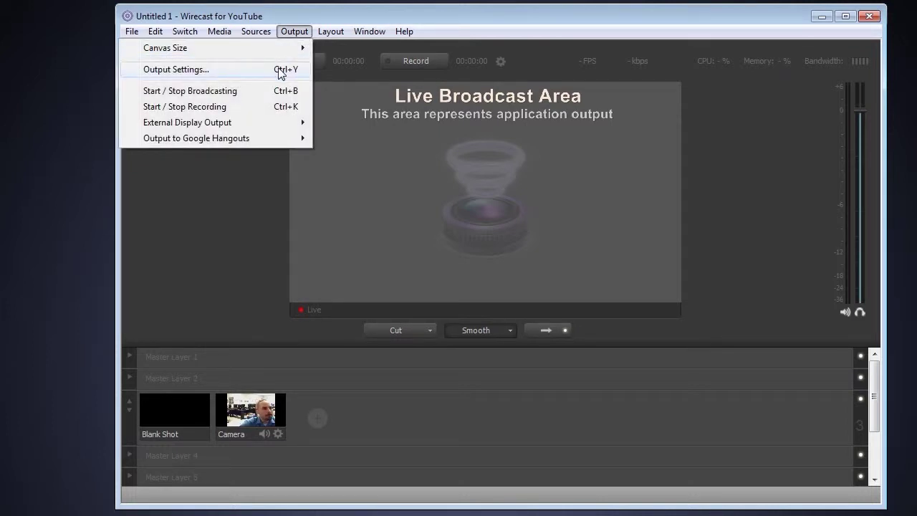
mouse_move(263, 33)
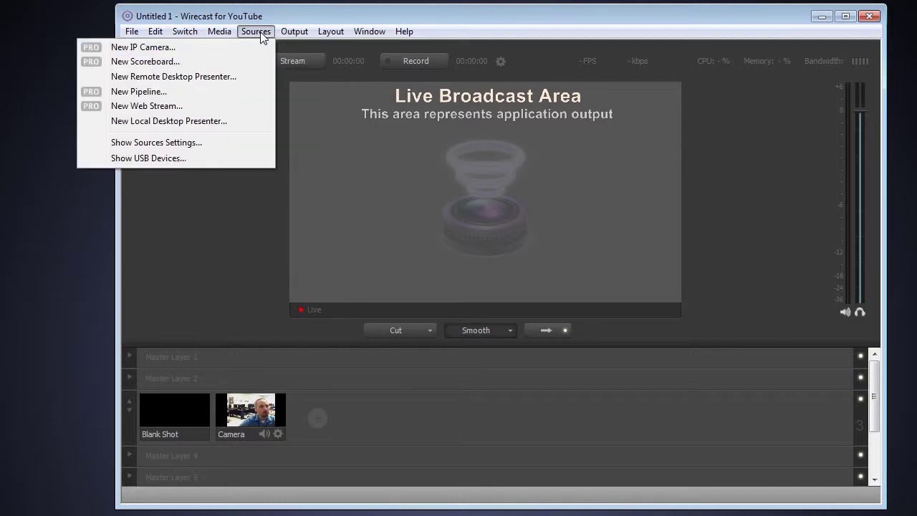
mouse_move(159, 33)
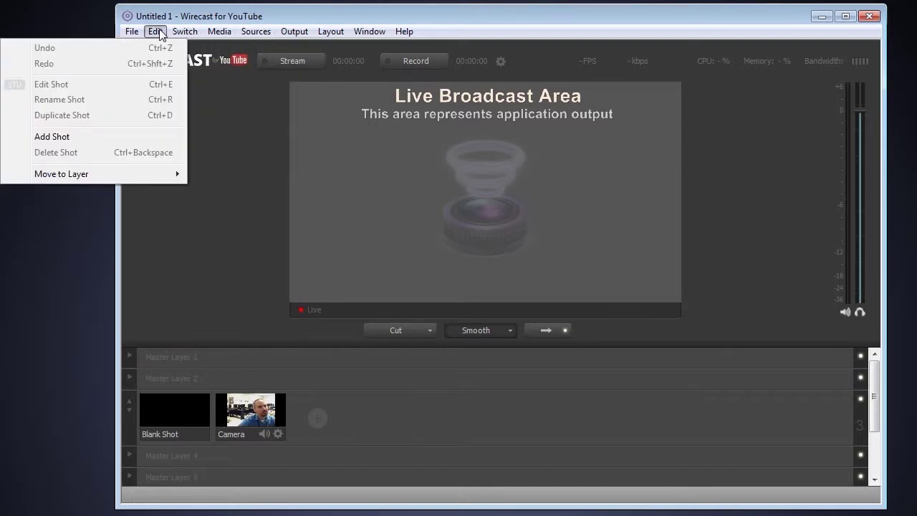
mouse_move(361, 33)
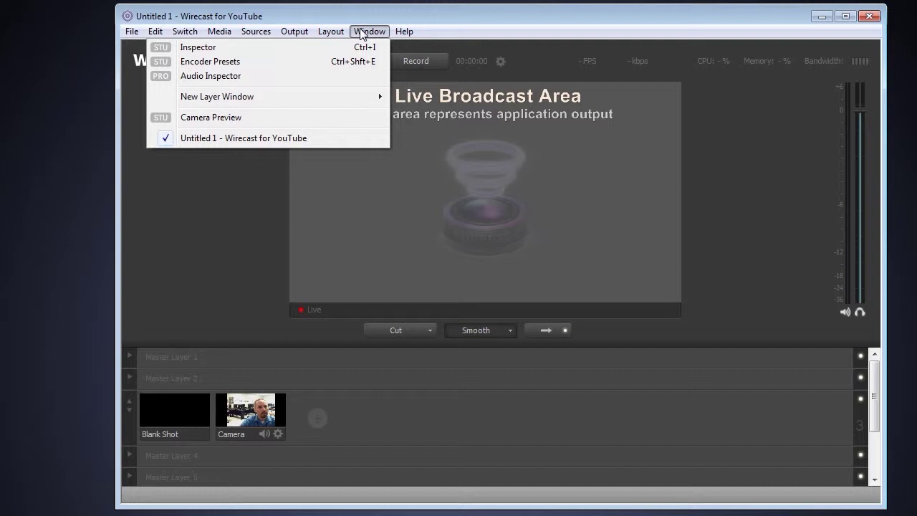
left_click(494, 27)
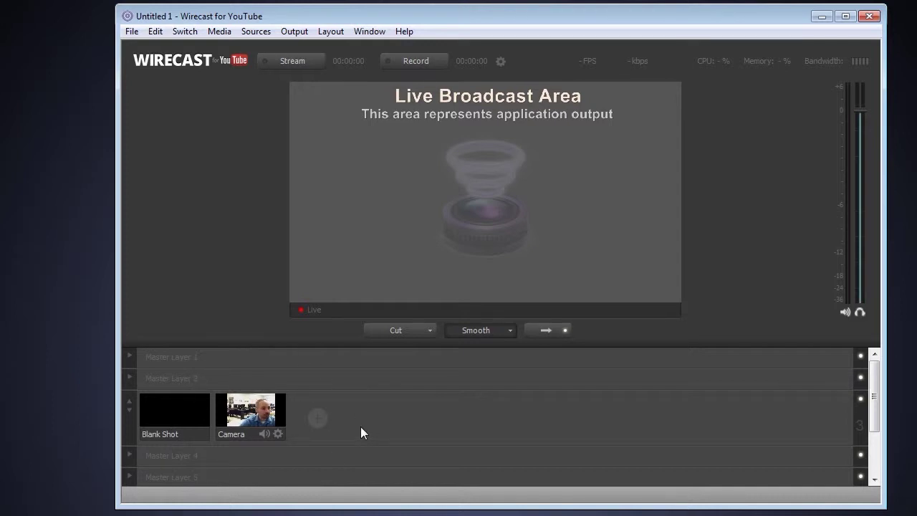
Take the Camera shot live and start a new Local Desktop Presenter source
left_click(252, 414)
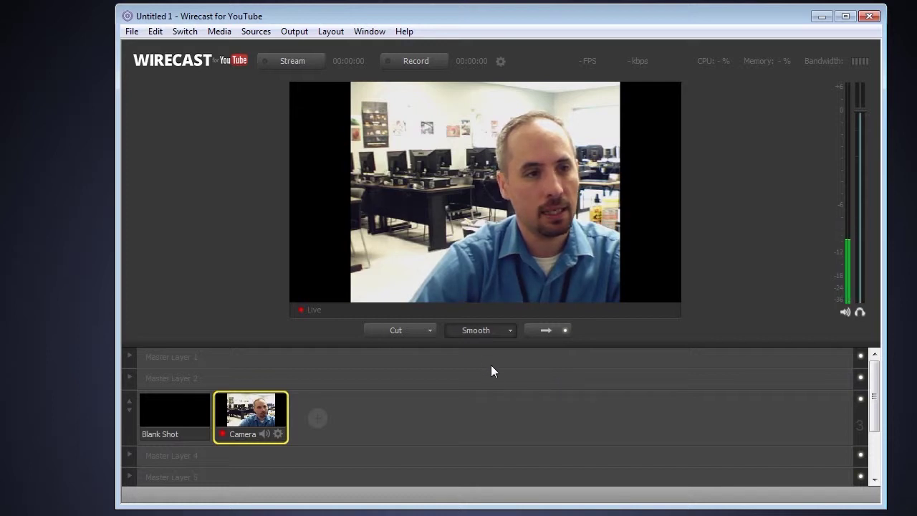
mouse_move(323, 424)
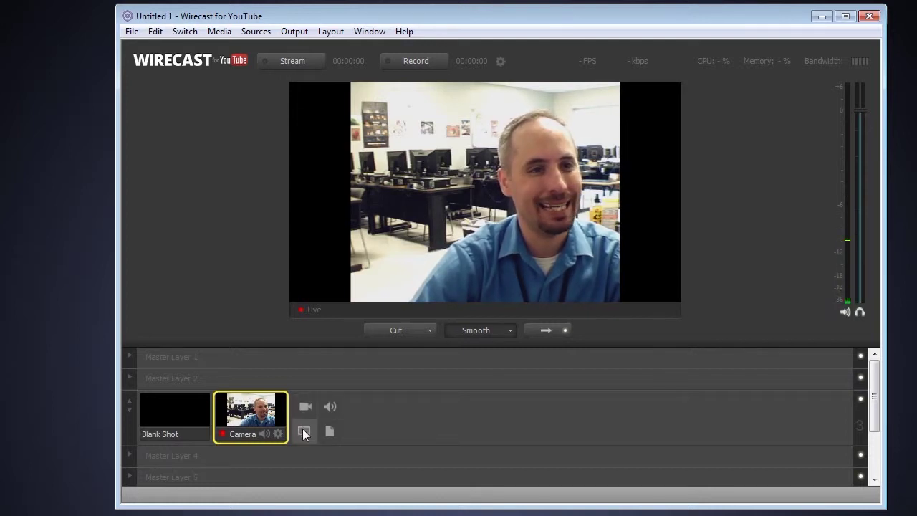
left_click(304, 432)
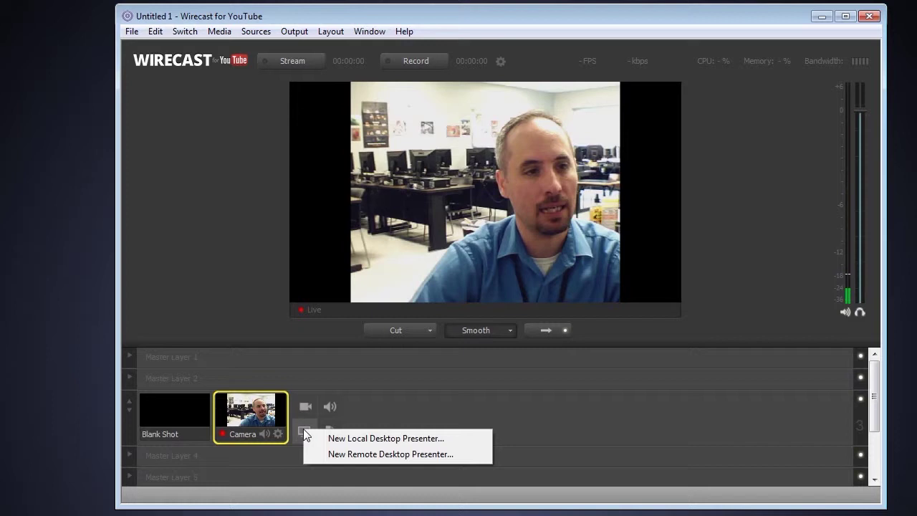
left_click(351, 439)
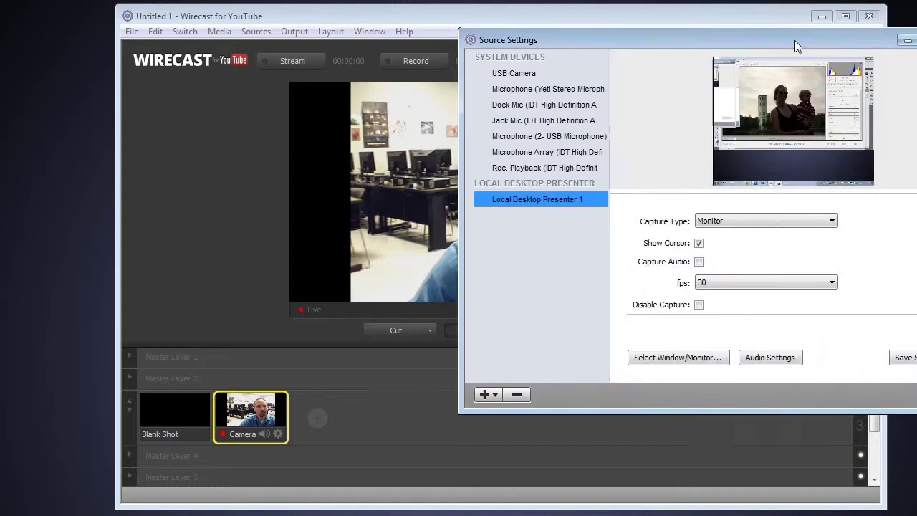
Rename the local desktop presenter source to 'Monitor 2'
left_click_drag(794, 40, 580, 55)
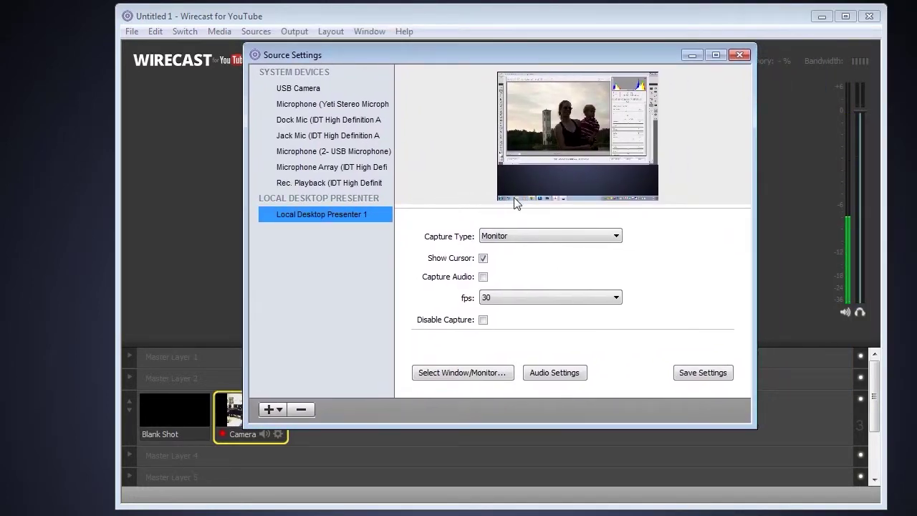
right_click(332, 214)
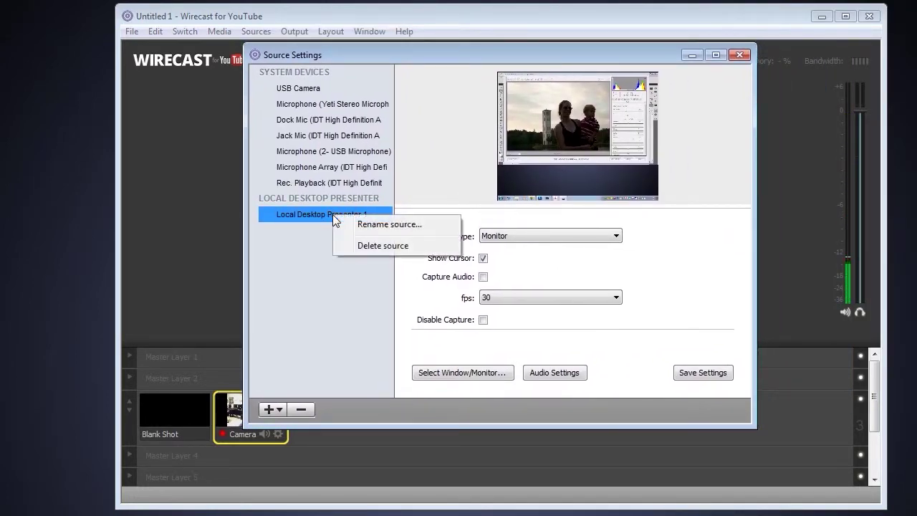
left_click(378, 225)
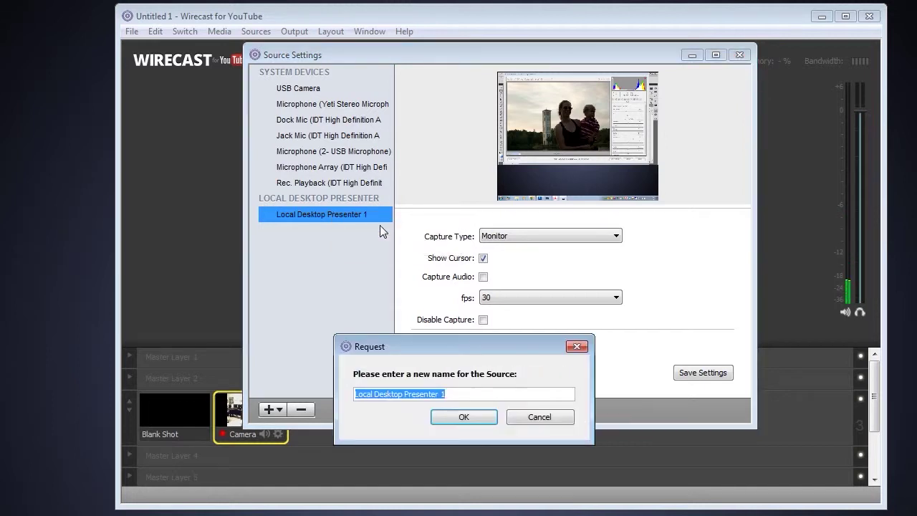
type("Monitor 2")
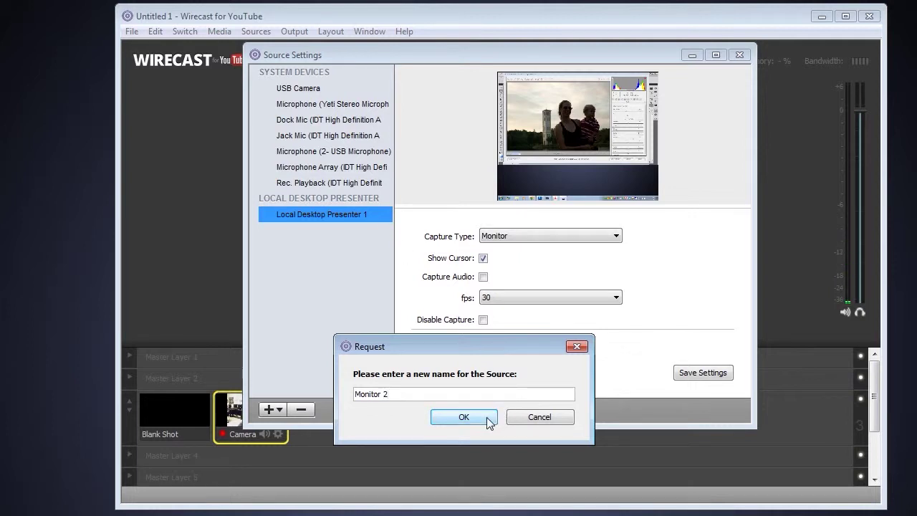
left_click(464, 417)
Keep whole-monitor capture, trying monitor 1 before settling back on monitor 0
left_click(605, 237)
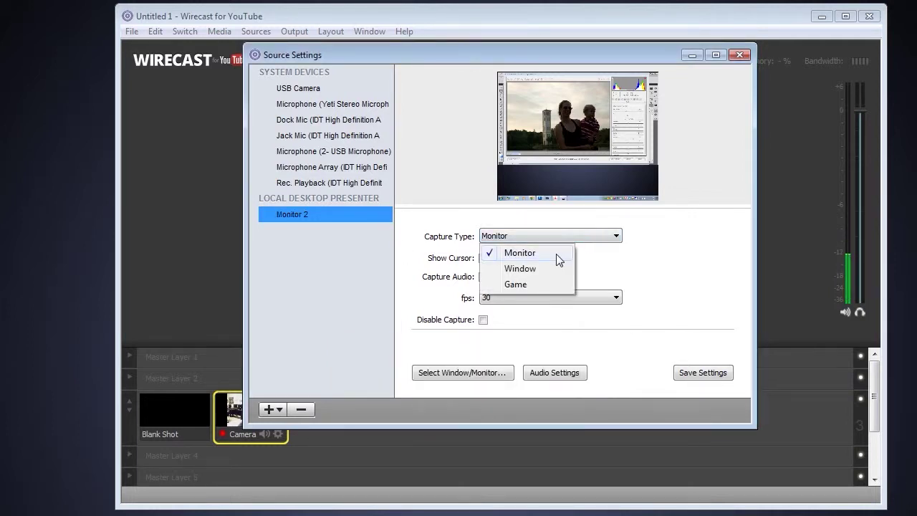
left_click(630, 259)
left_click(465, 379)
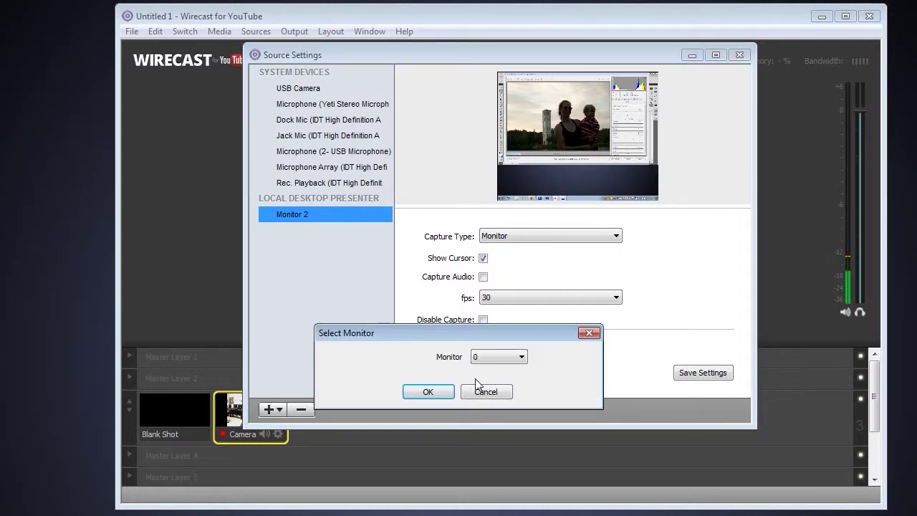
left_click(519, 357)
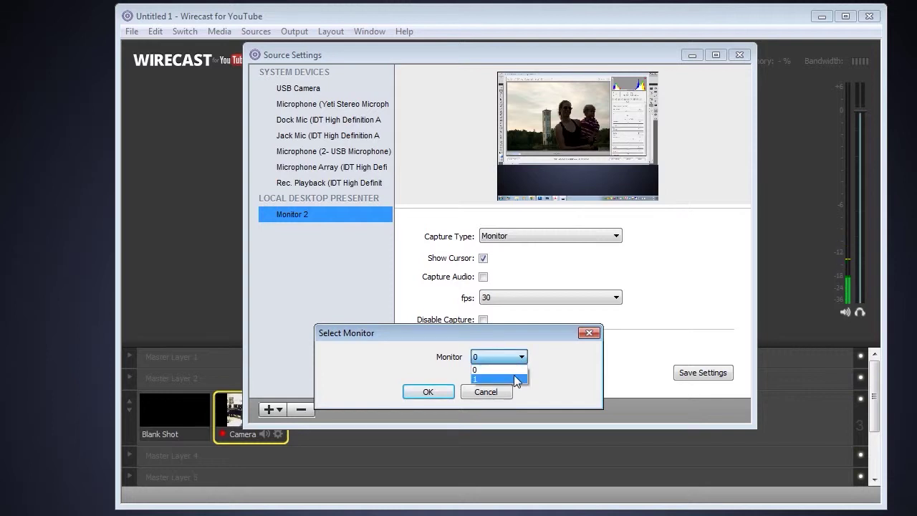
left_click(514, 374)
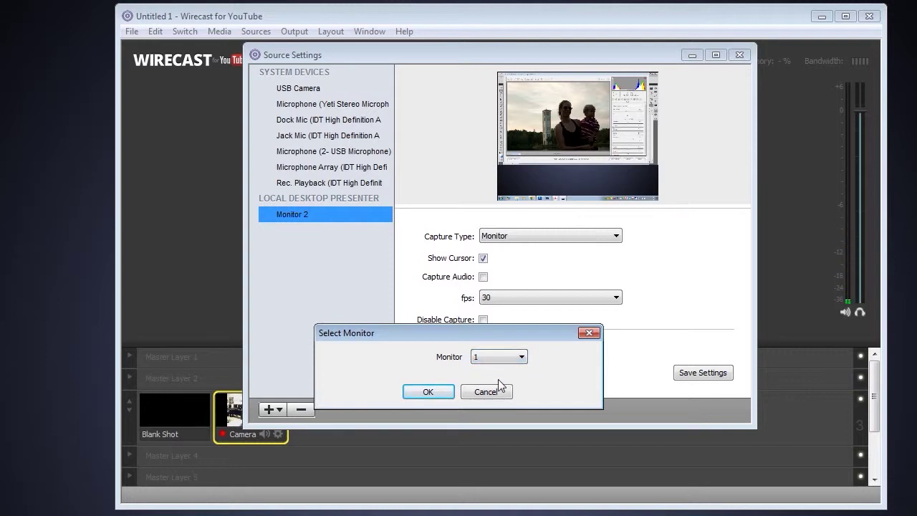
left_click(430, 391)
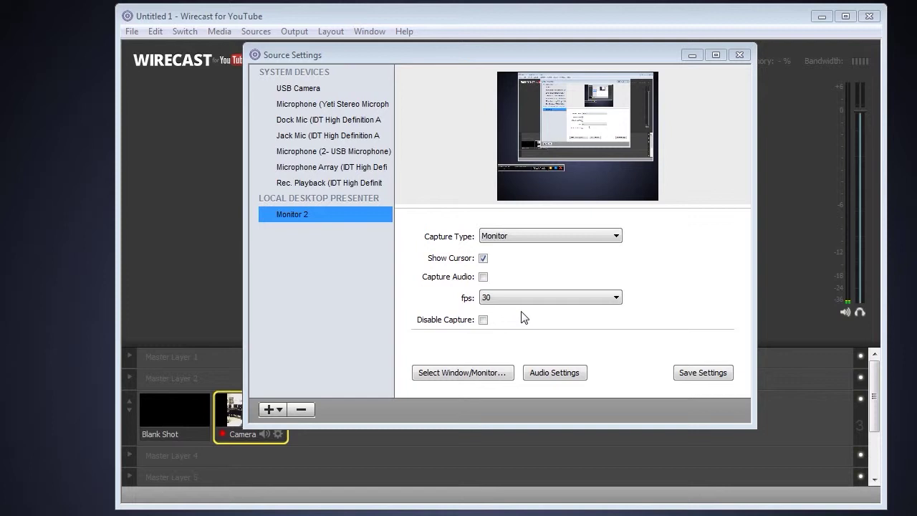
left_click(467, 372)
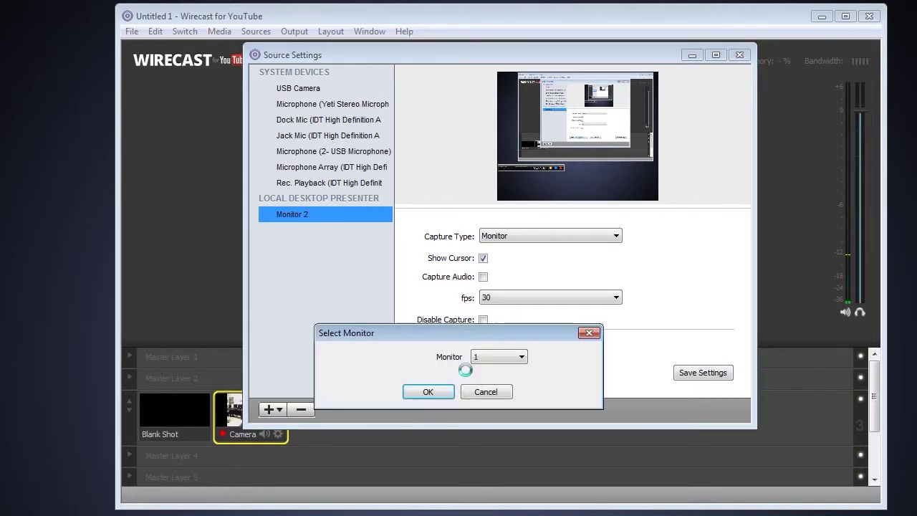
left_click(503, 357)
left_click(493, 366)
left_click(431, 386)
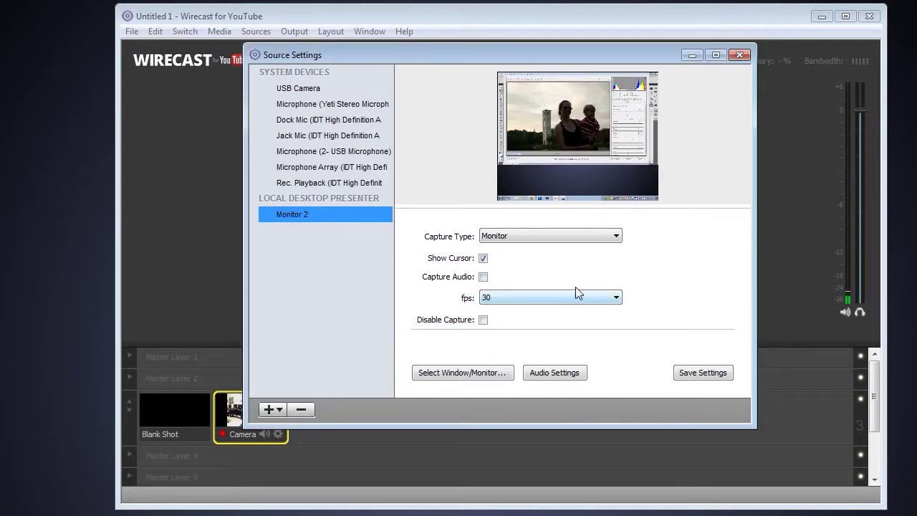
Try window capture of Photoshop.exe, then revert the capture type to Monitor
left_click(567, 237)
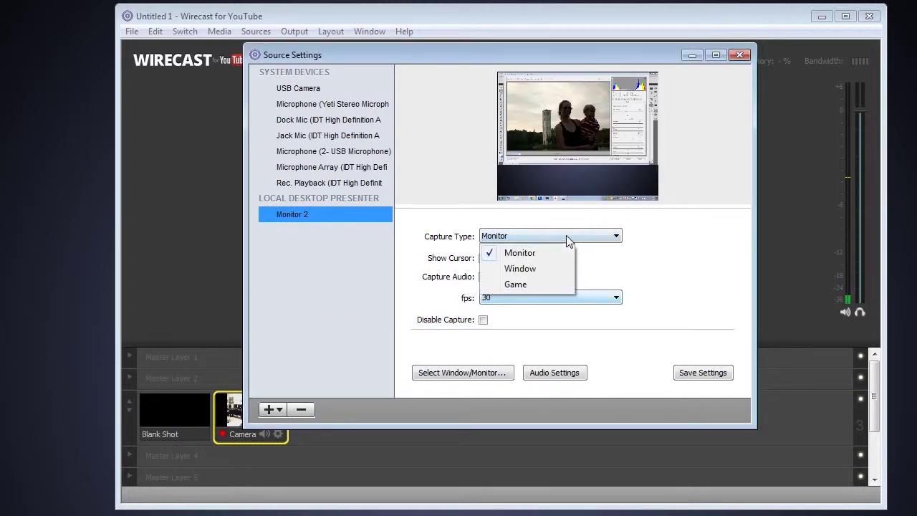
left_click(520, 268)
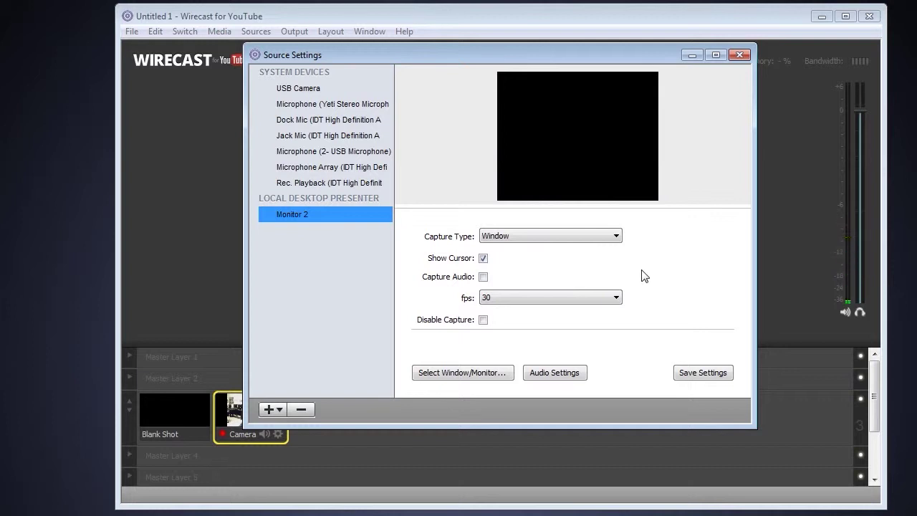
left_click(482, 372)
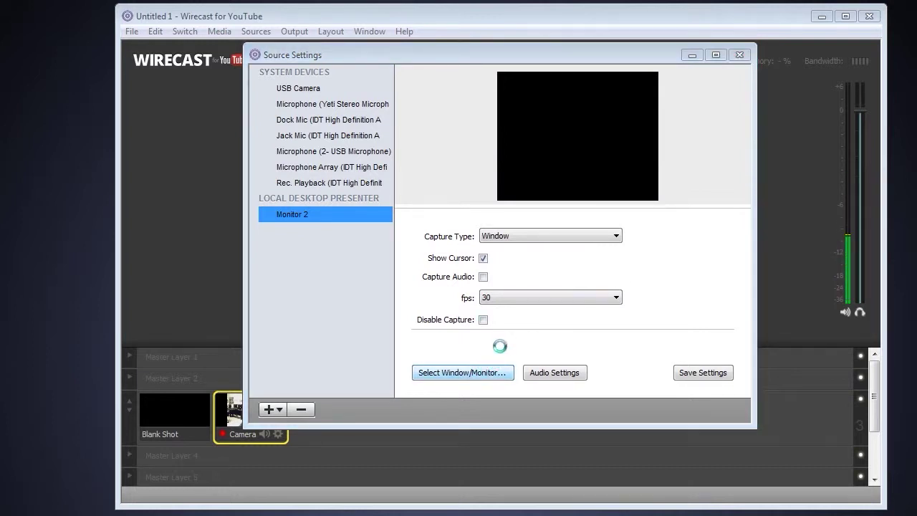
left_click(493, 351)
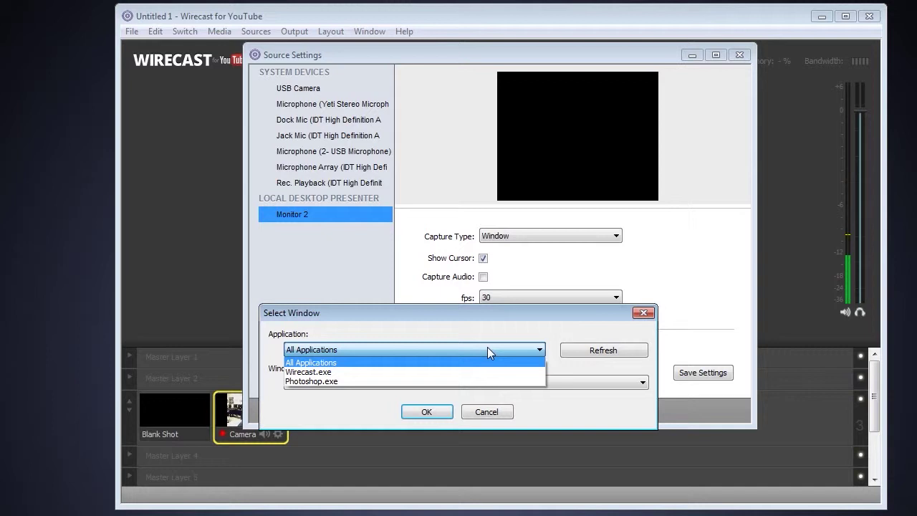
left_click(465, 380)
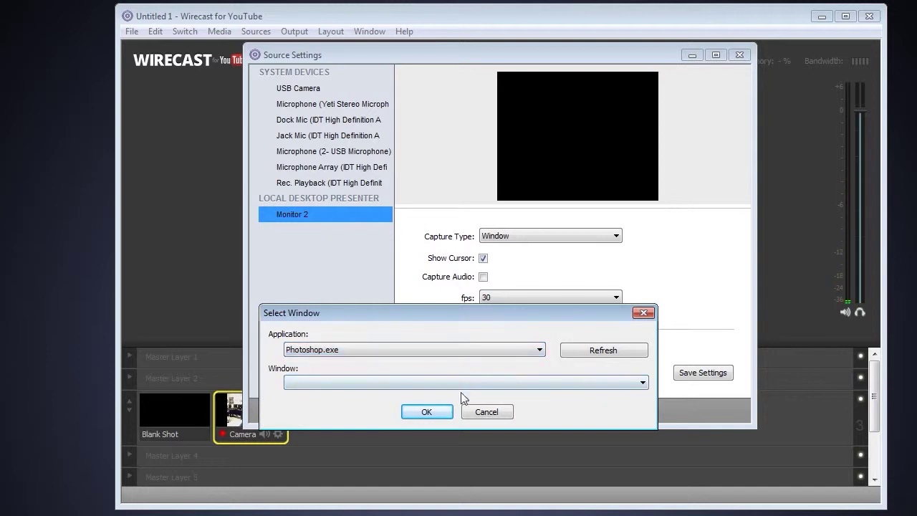
left_click(434, 410)
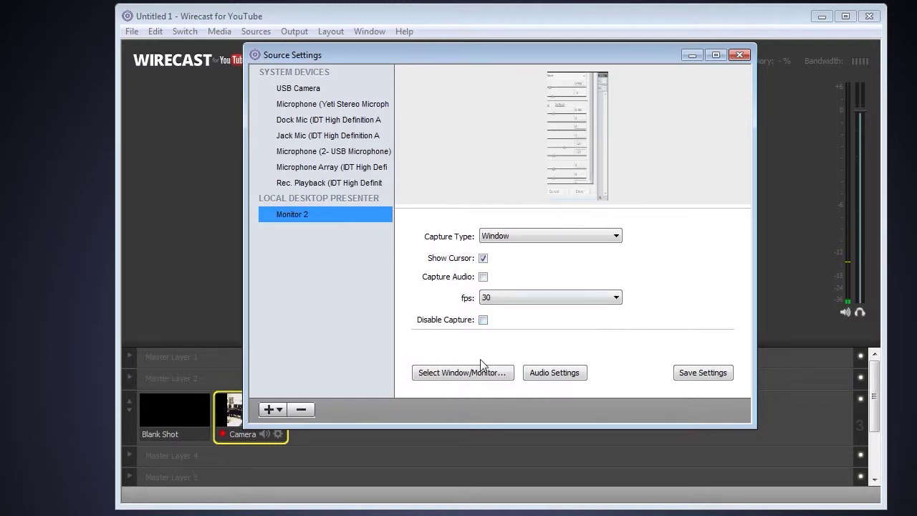
left_click(542, 239)
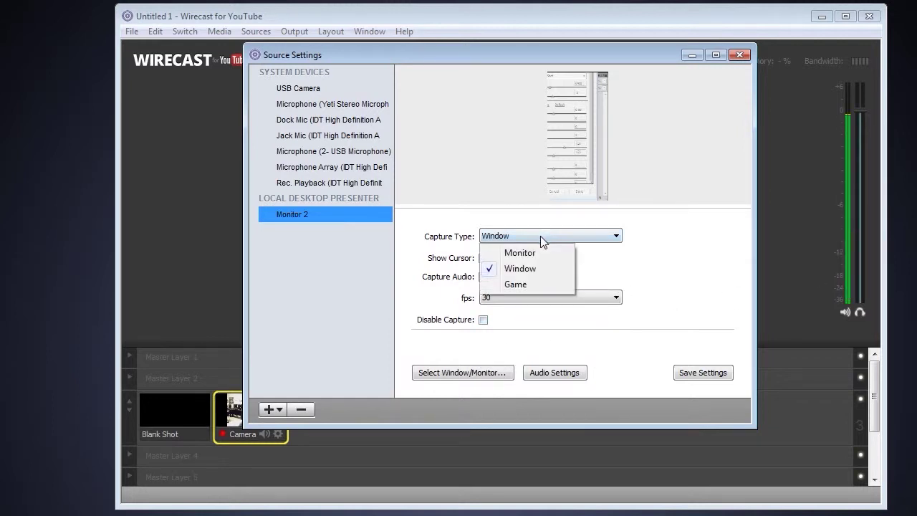
left_click(532, 252)
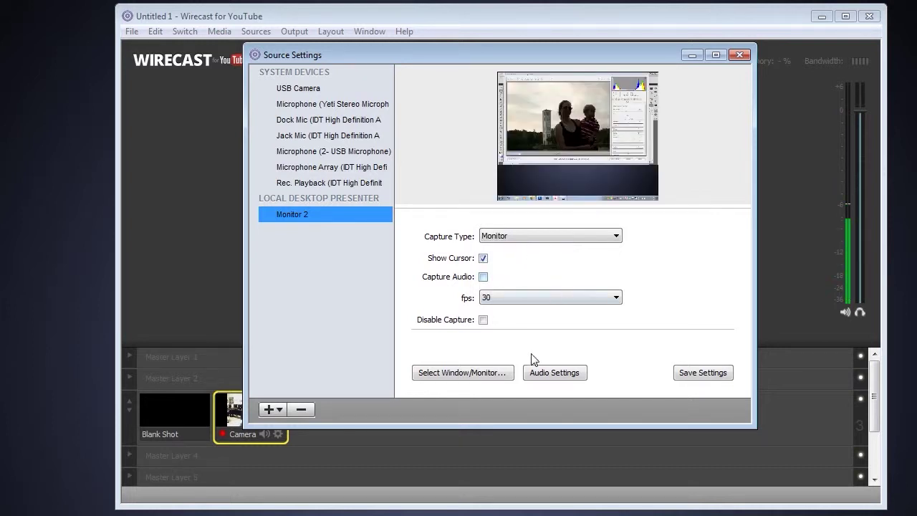
left_click(515, 239)
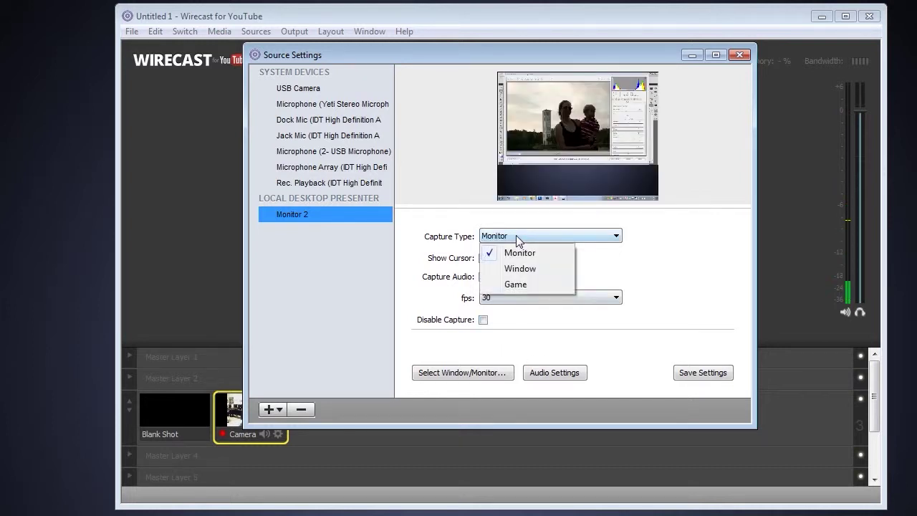
left_click(652, 246)
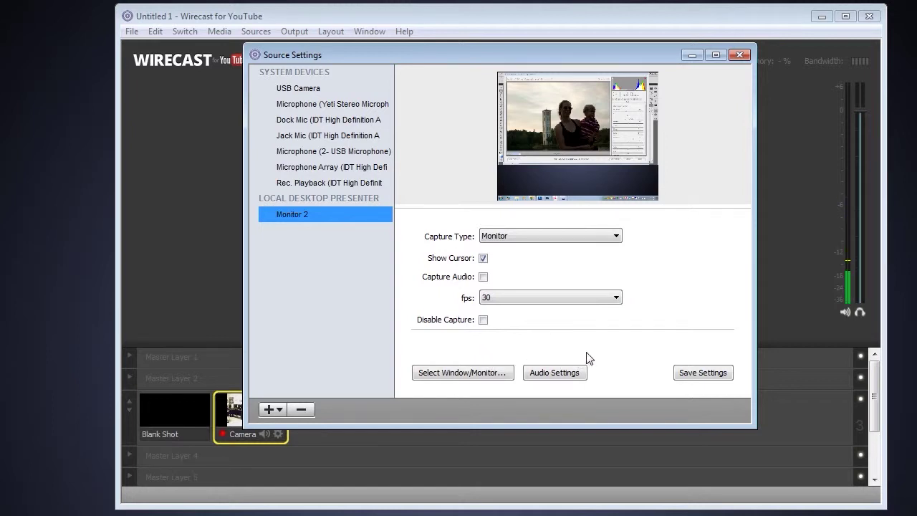
Leave the source's audio device on Default and close Source Settings
left_click(558, 373)
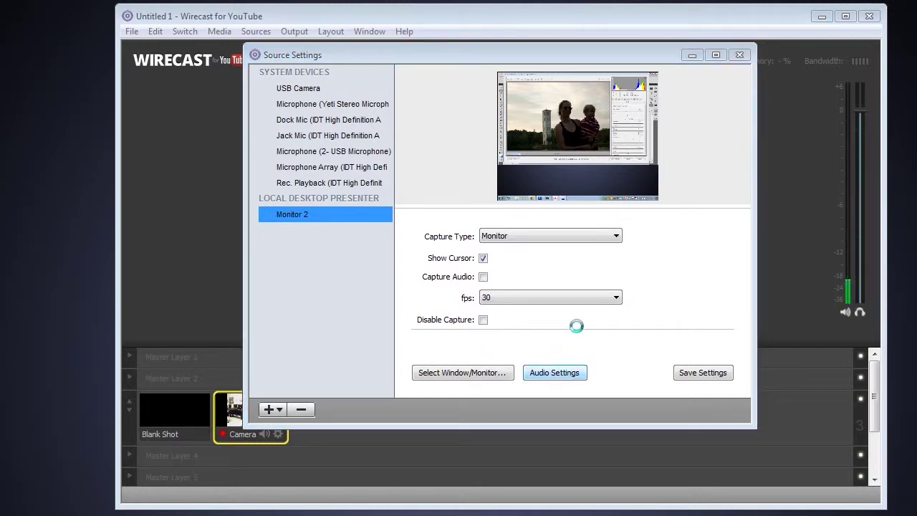
left_click(476, 368)
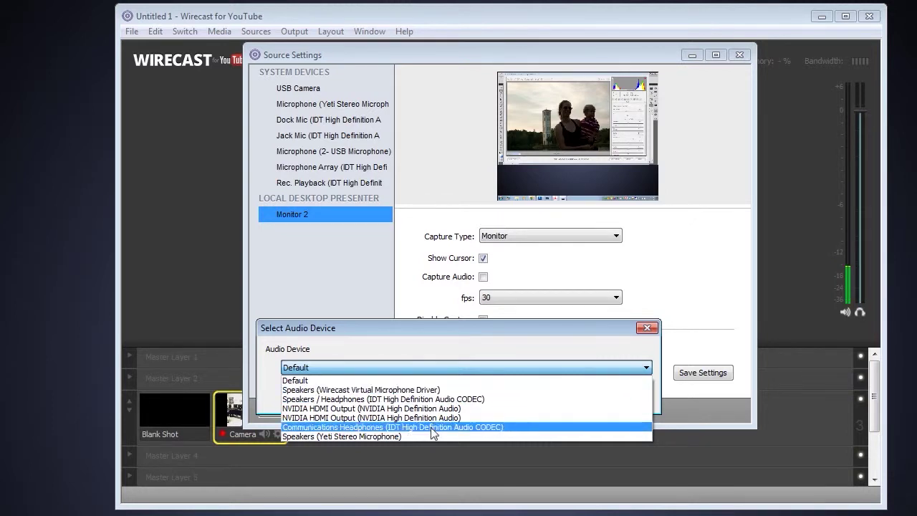
left_click(588, 334)
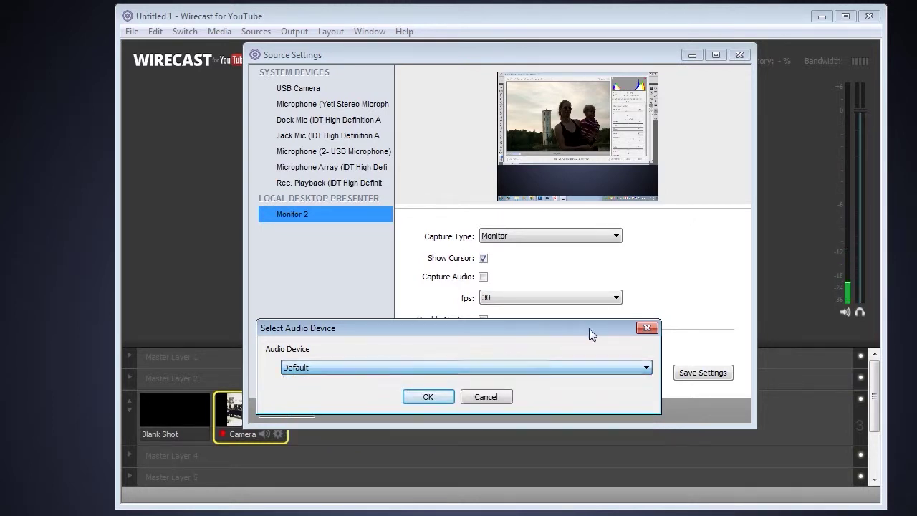
left_click(446, 400)
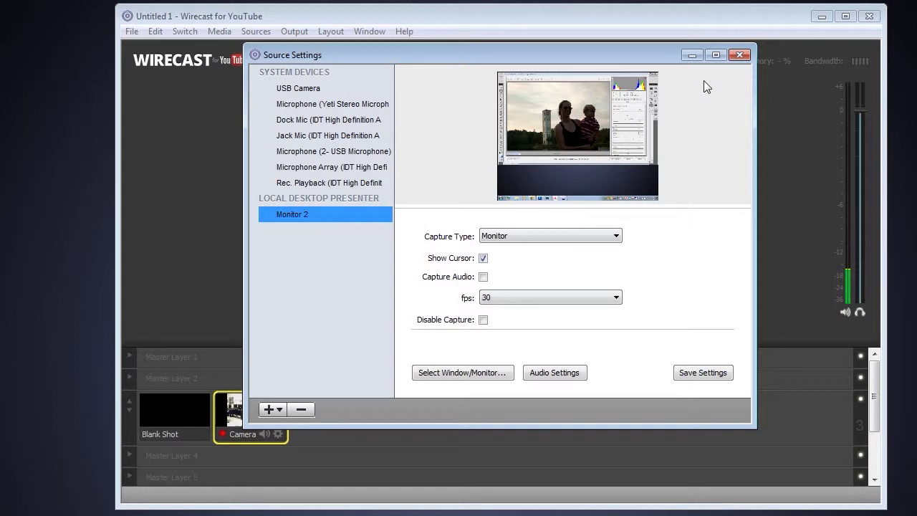
left_click(740, 56)
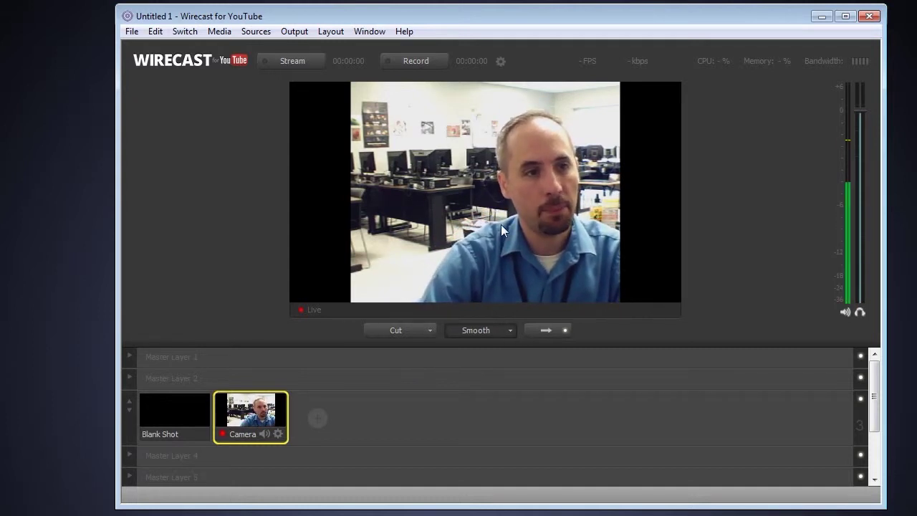
Add a Monitor 2 desktop shot in the empty layer 3 slot
mouse_move(317, 418)
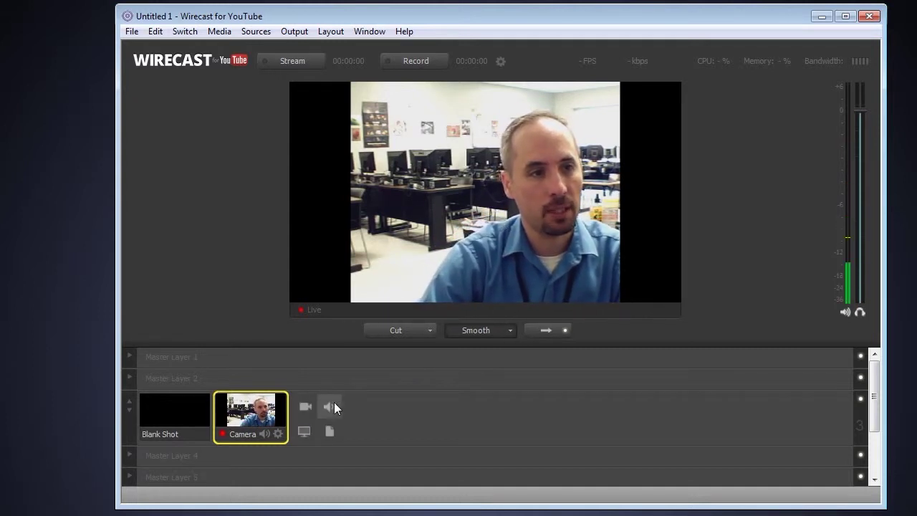
left_click(305, 431)
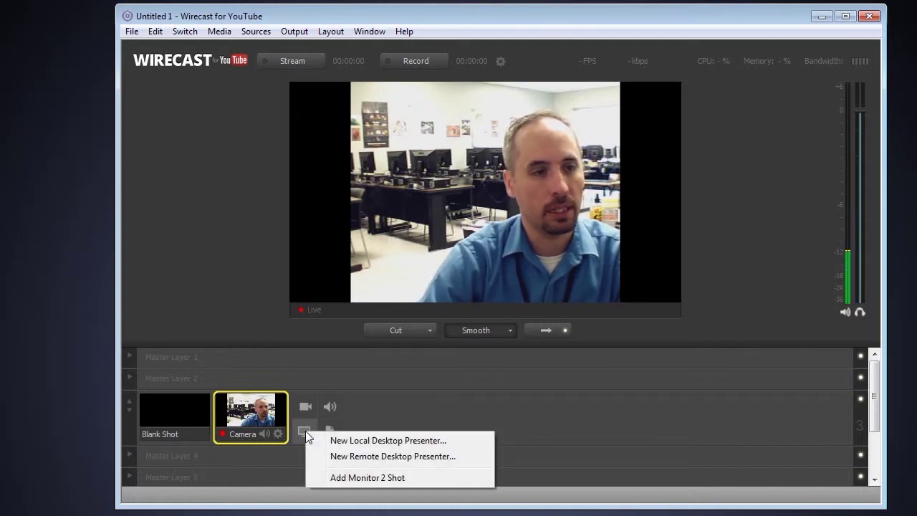
left_click(361, 477)
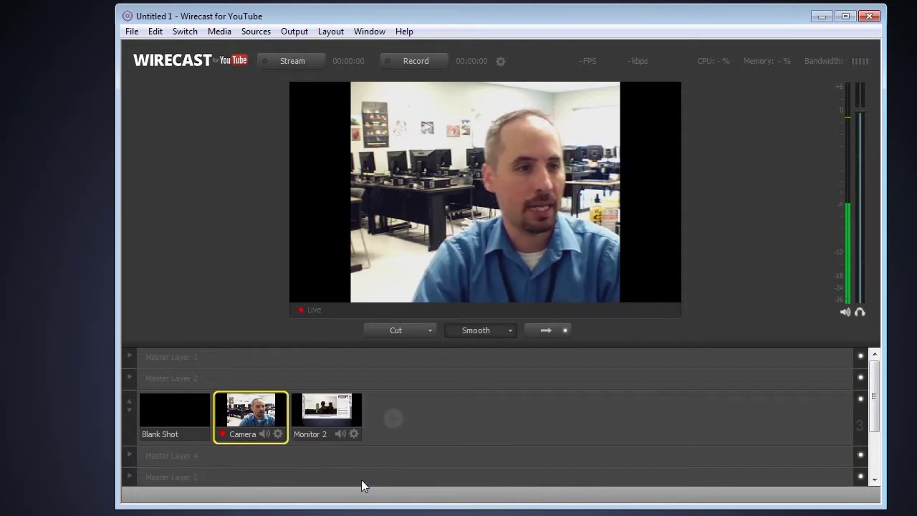
left_click(324, 413)
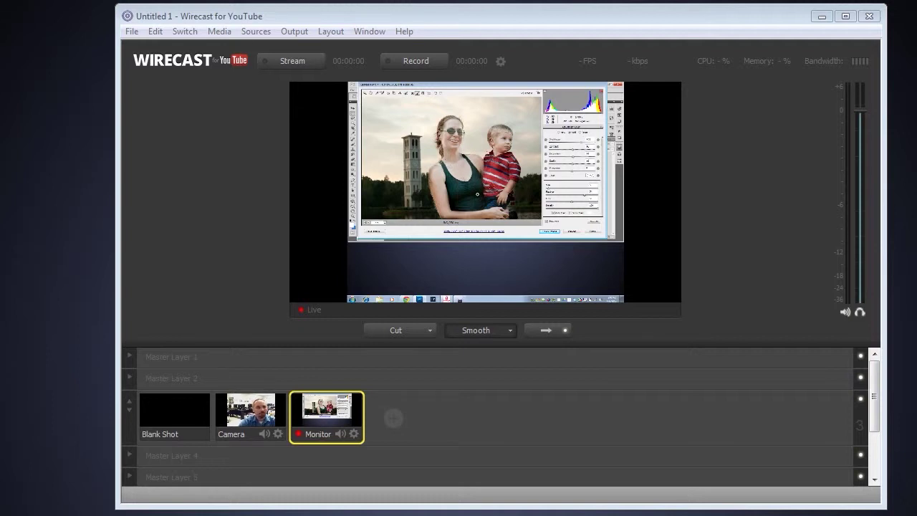
Take the Camera shot live again and give it the PiP Lower Right template
left_click(244, 421)
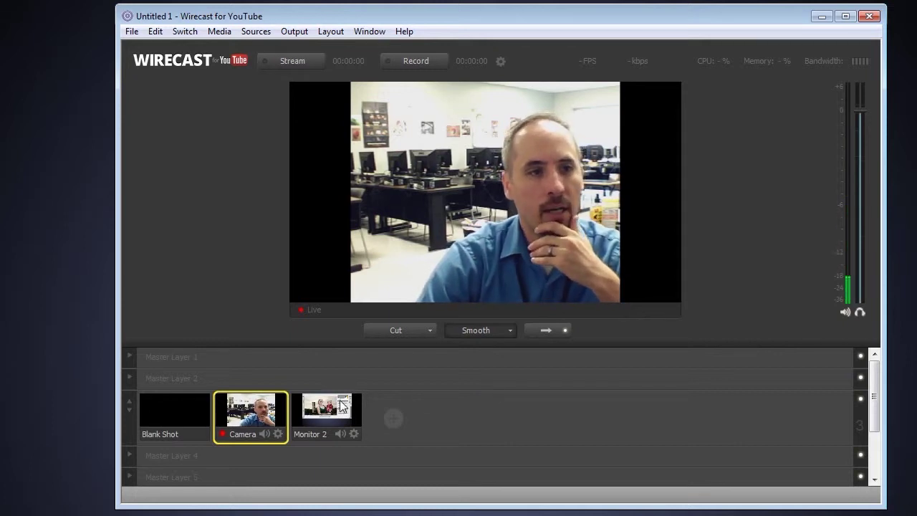
left_click(277, 433)
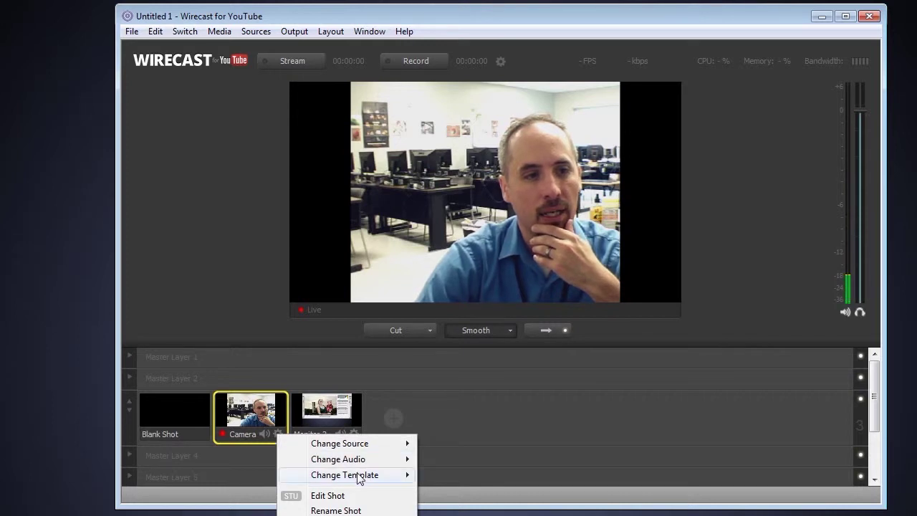
mouse_move(358, 475)
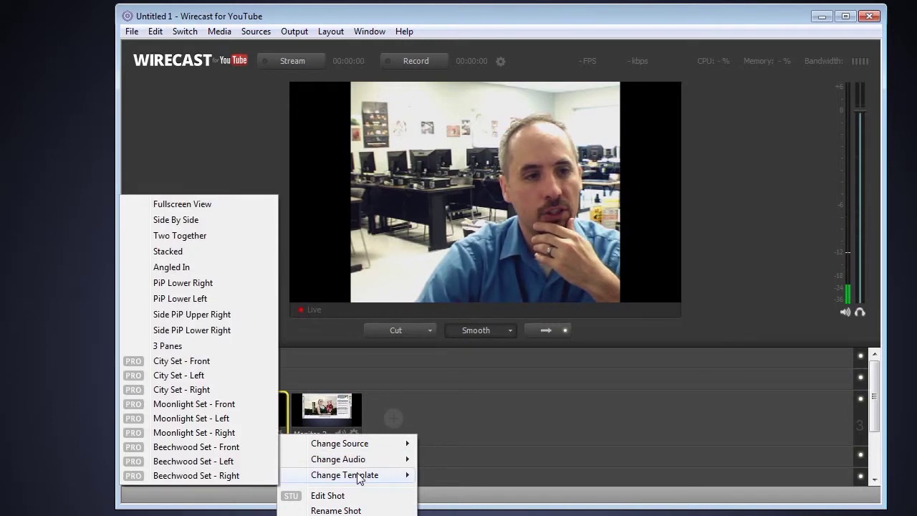
left_click(200, 284)
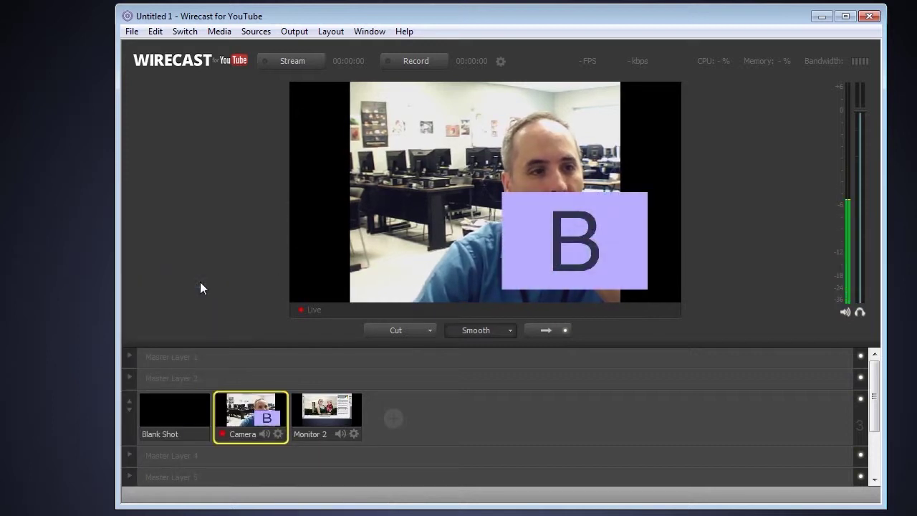
Set the Camera shot's Source A to Monitor 2 and Source B to USB Camera
right_click(276, 432)
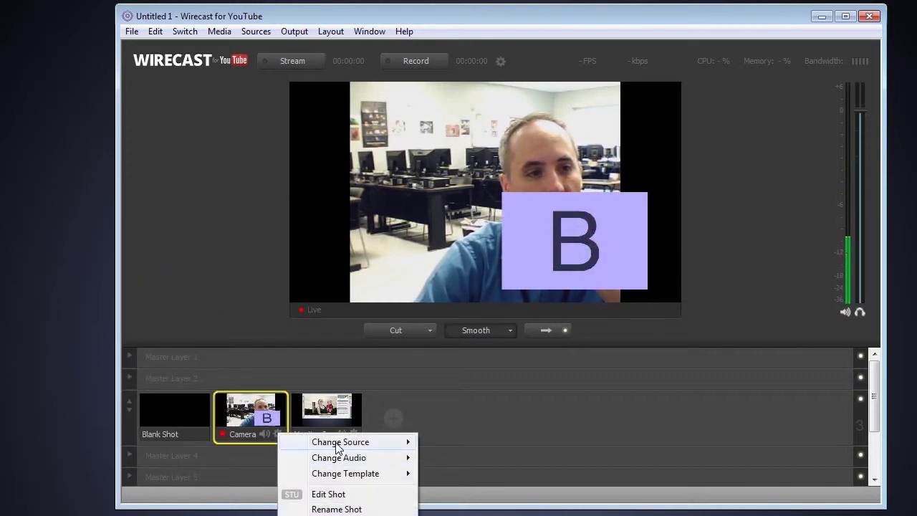
mouse_move(338, 446)
mouse_move(240, 444)
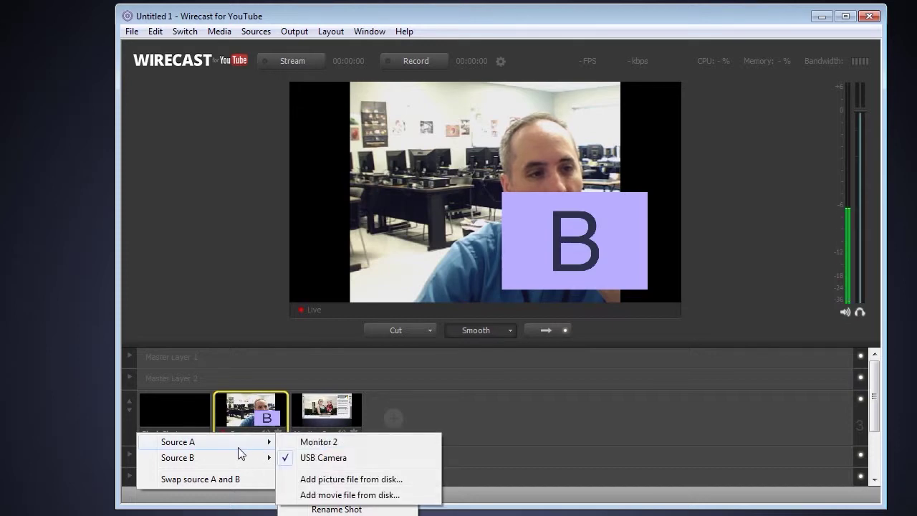
left_click(319, 444)
left_click(278, 432)
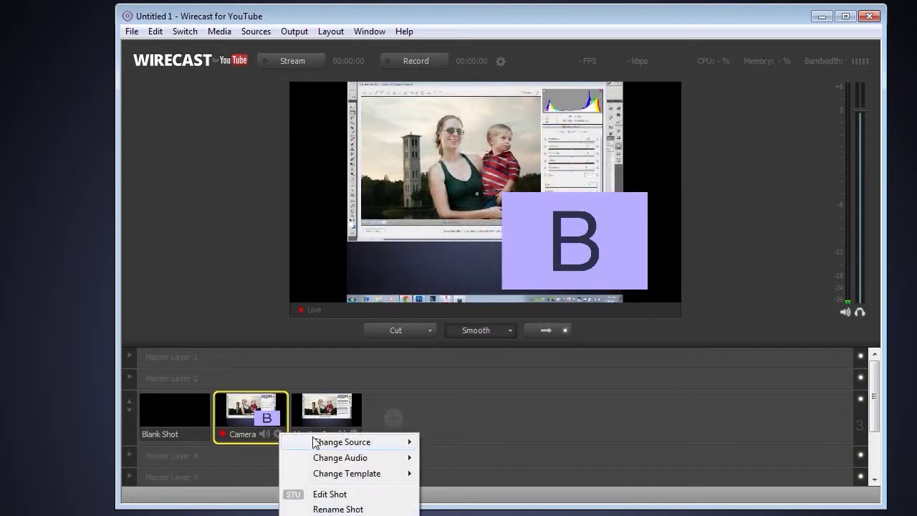
mouse_move(337, 441)
mouse_move(246, 458)
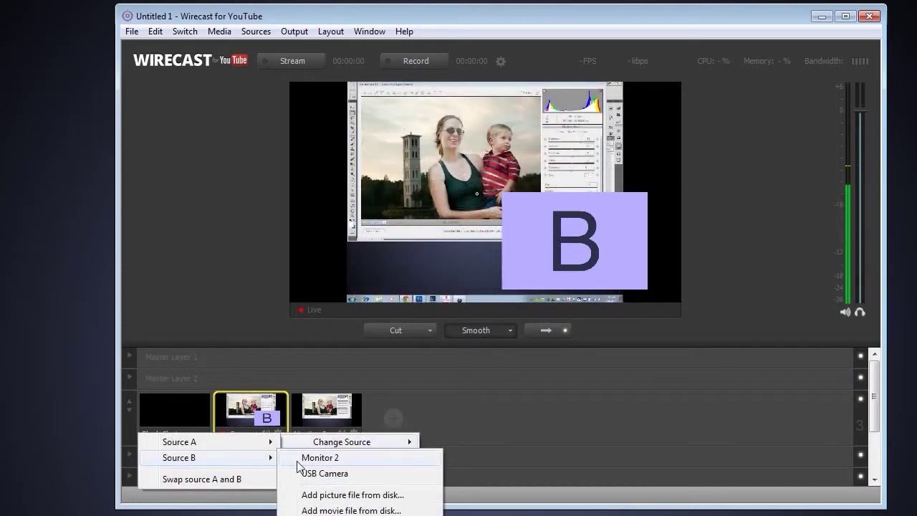
left_click(338, 475)
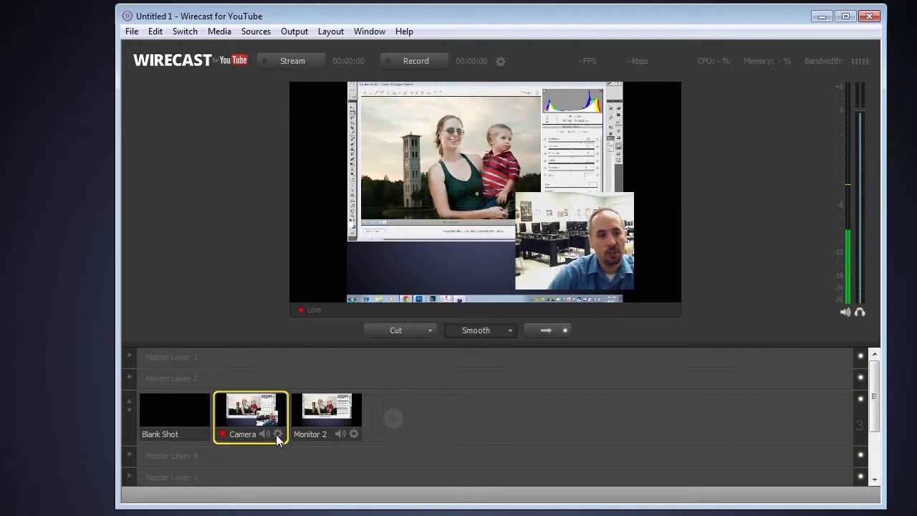
left_click(353, 434)
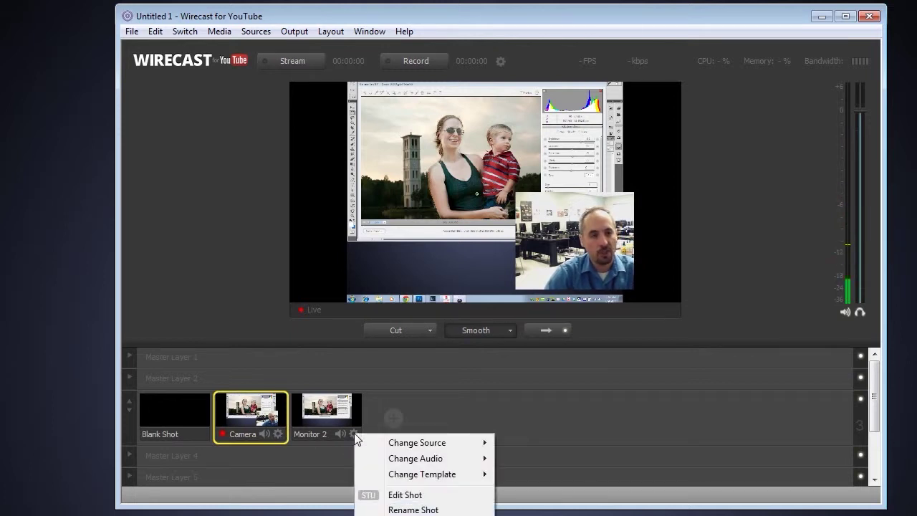
Give the Monitor 2 shot the Side PiP Upper Right template
mouse_move(477, 449)
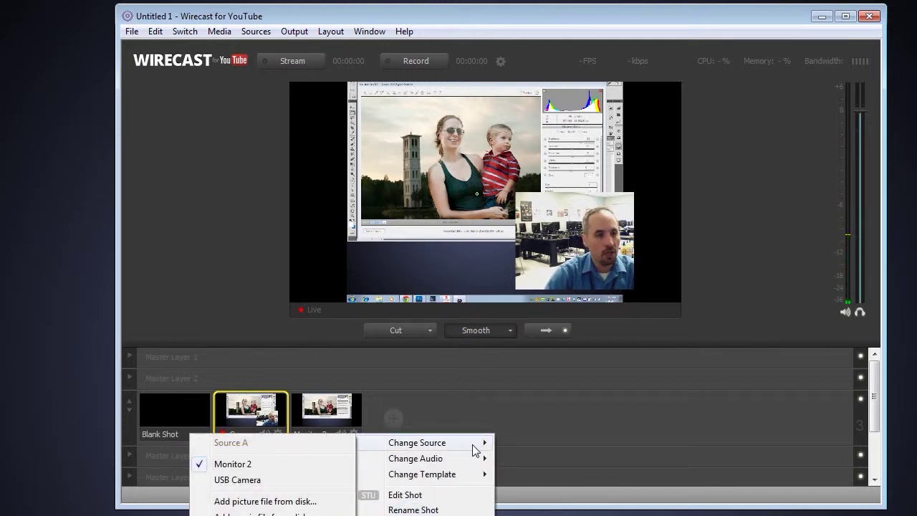
mouse_move(401, 476)
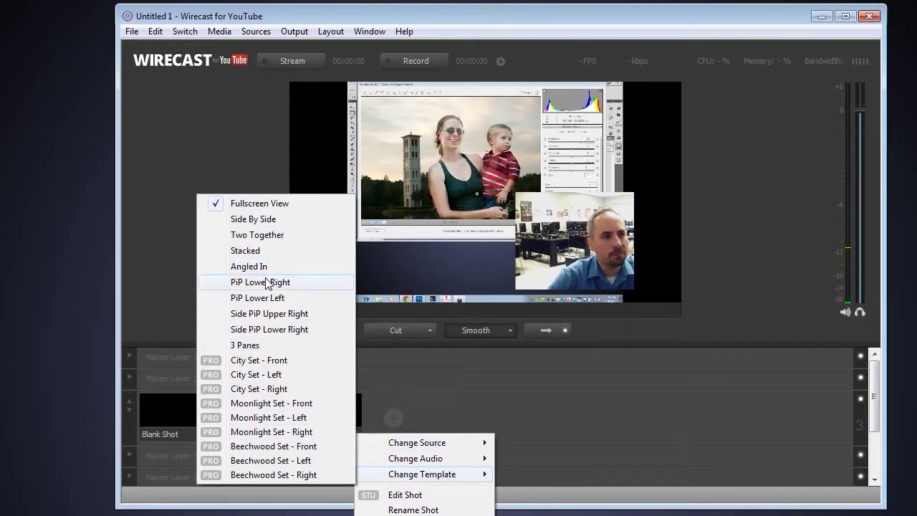
left_click(275, 317)
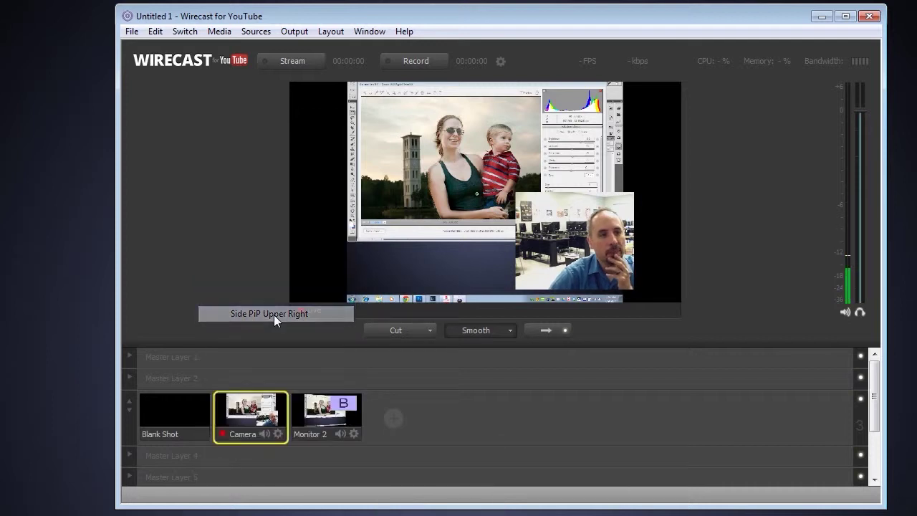
Set the desktop shot's Source B to USB Camera and take it live
right_click(352, 432)
mouse_move(431, 449)
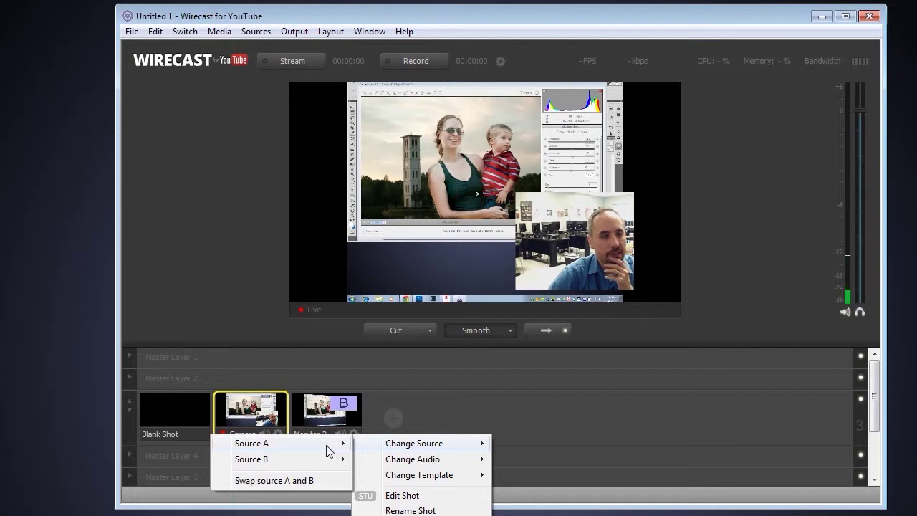
mouse_move(314, 449)
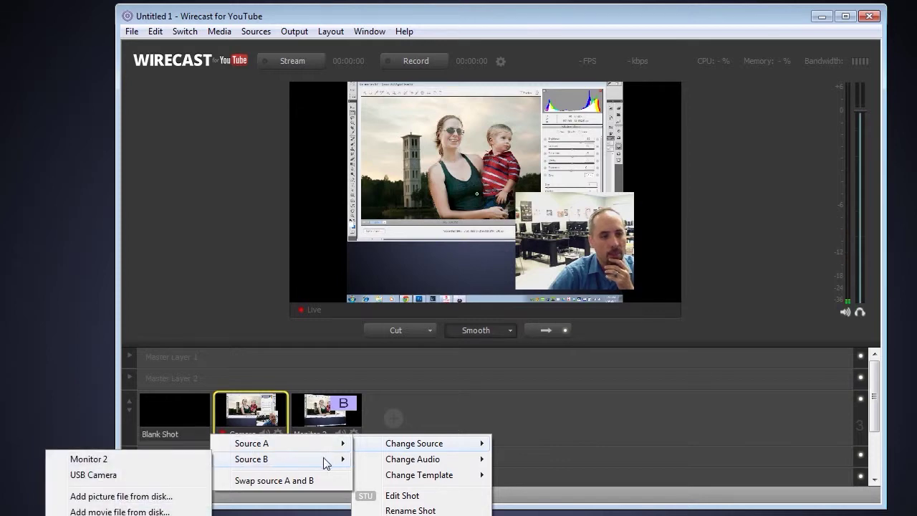
left_click(145, 478)
left_click(327, 413)
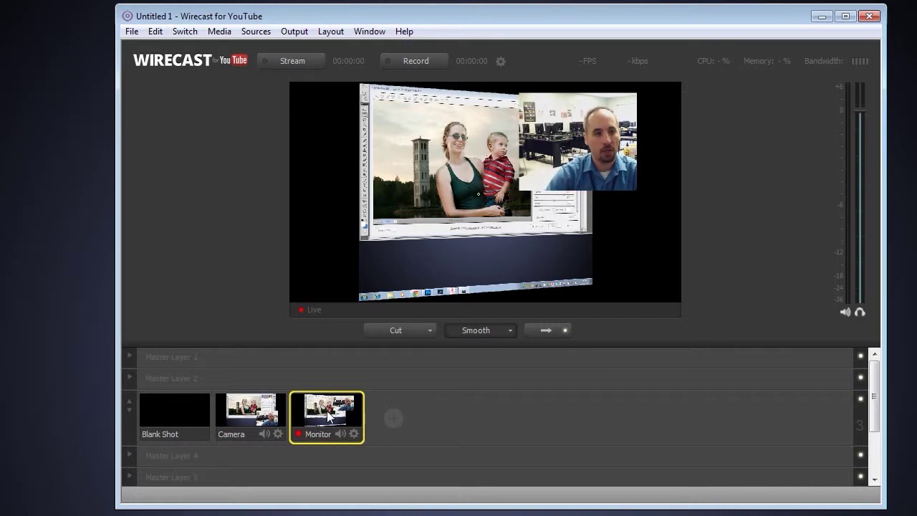
Add a fourth Monitor 2 shot, take it live, then return live output to Camera
mouse_move(386, 415)
left_click(381, 433)
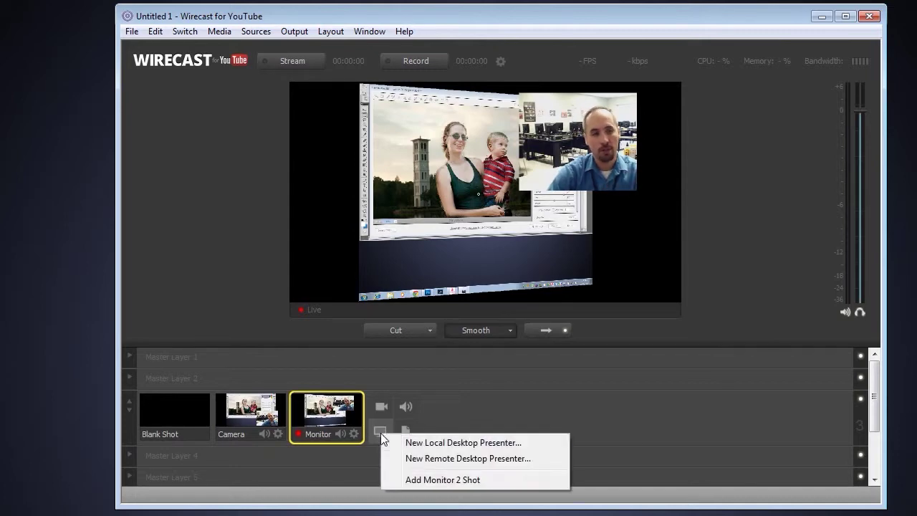
left_click(434, 480)
left_click(391, 413)
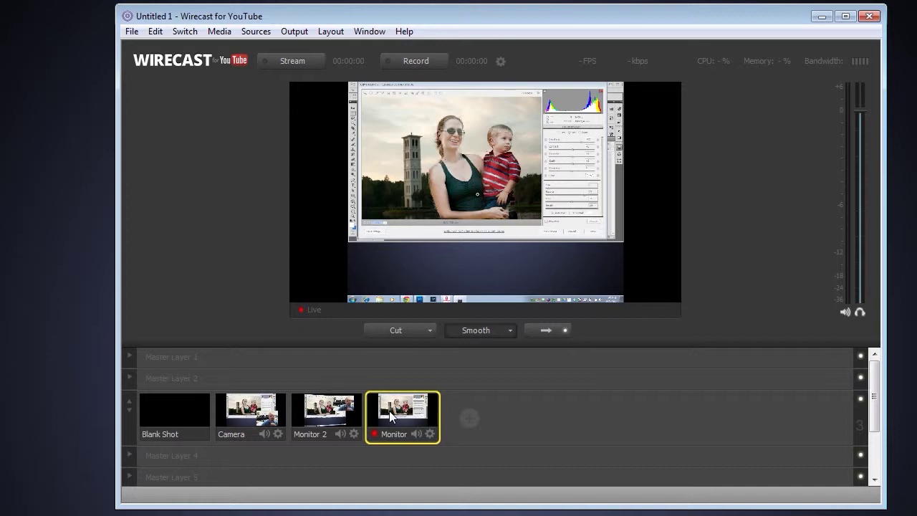
left_click(250, 421)
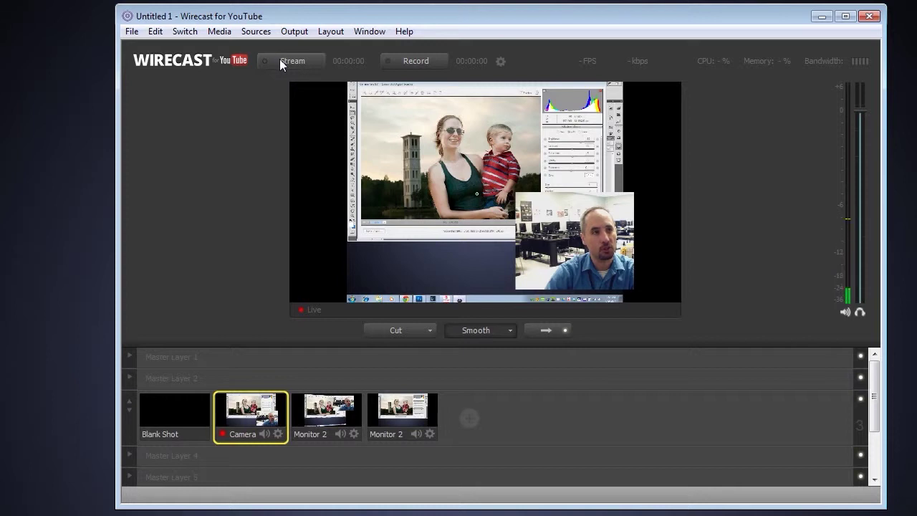
Start streaming the broadcast to YouTube and start recording it
left_click(304, 60)
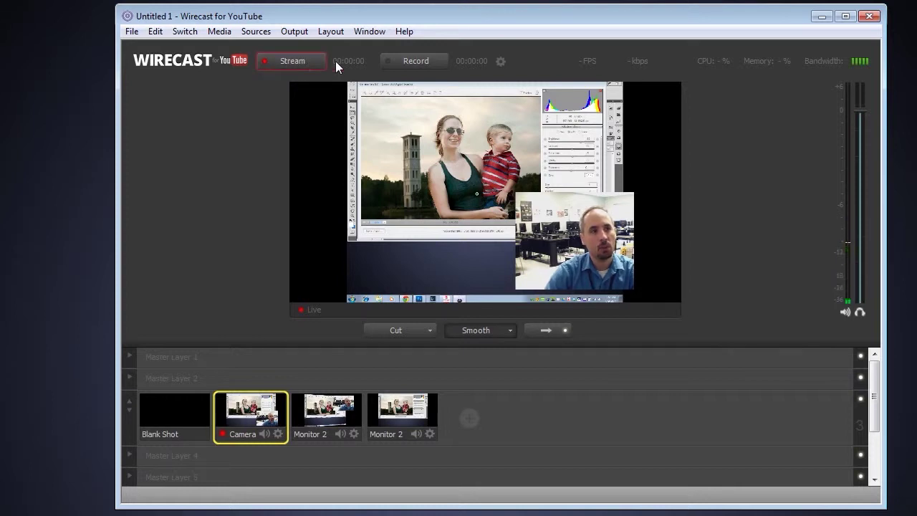
left_click(410, 62)
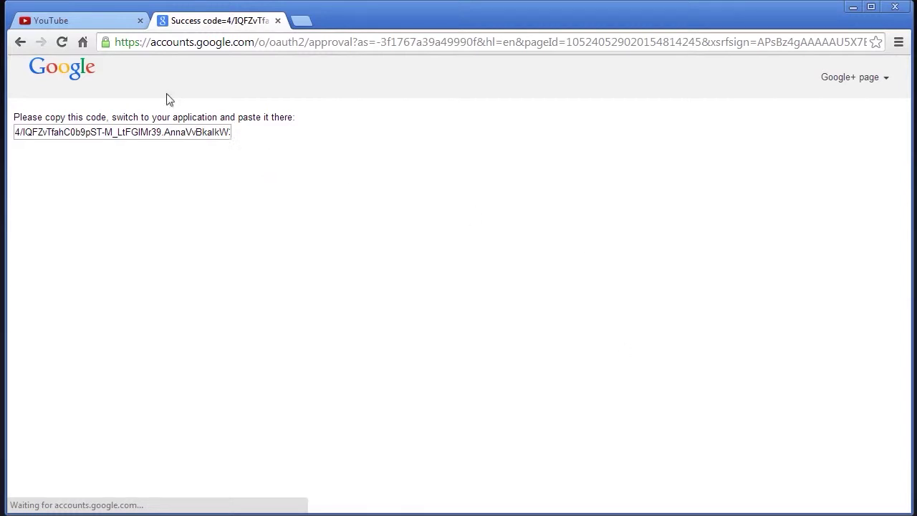
Open the YouTube event's Live Control Room and check the 720p stream status is GOOD
left_click(89, 19)
scroll(548, 201, "up", 4)
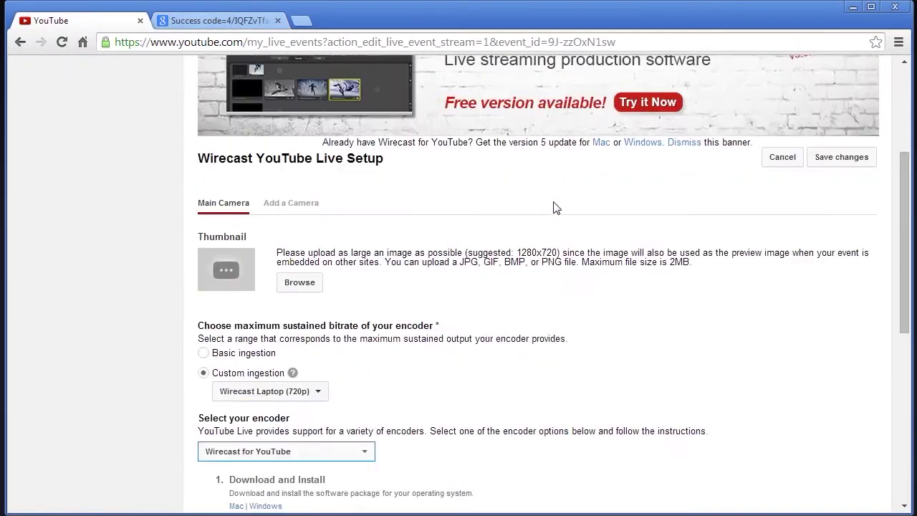
scroll(553, 207, "up", 3)
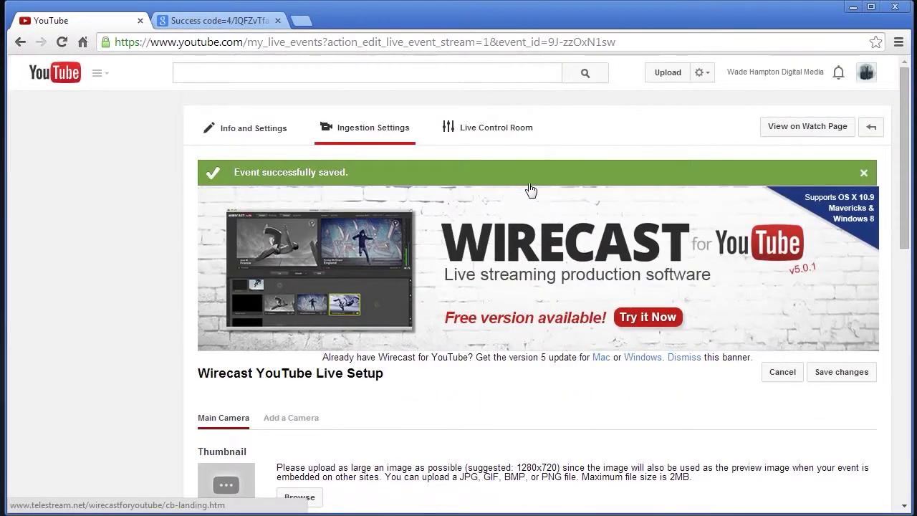
left_click(494, 129)
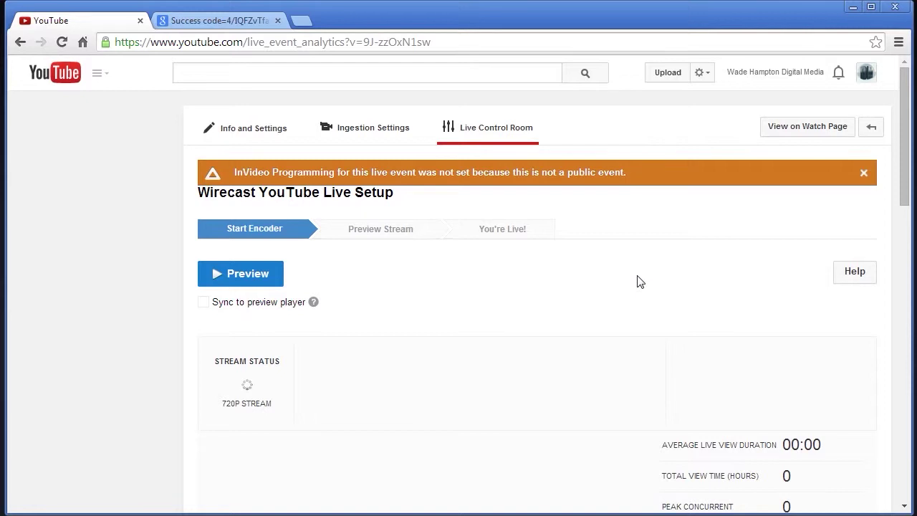
scroll(637, 281, "down", 1)
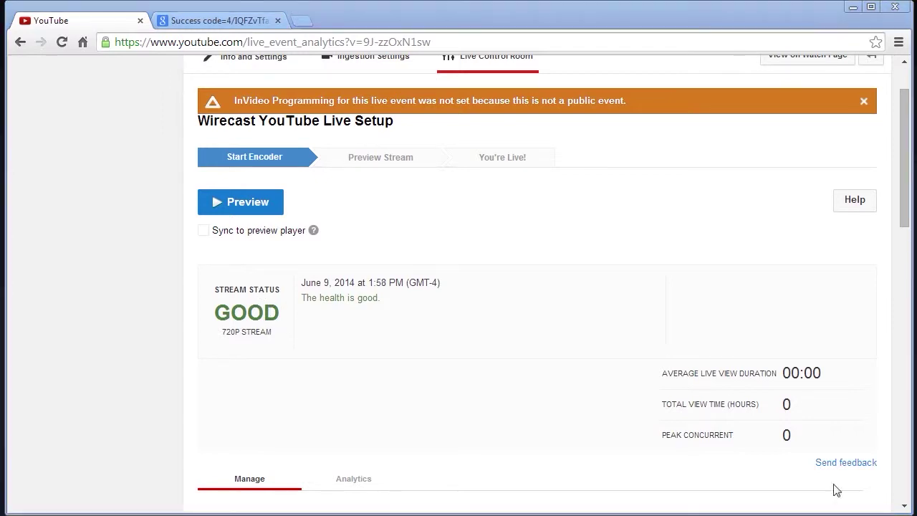
key("alt+Tab")
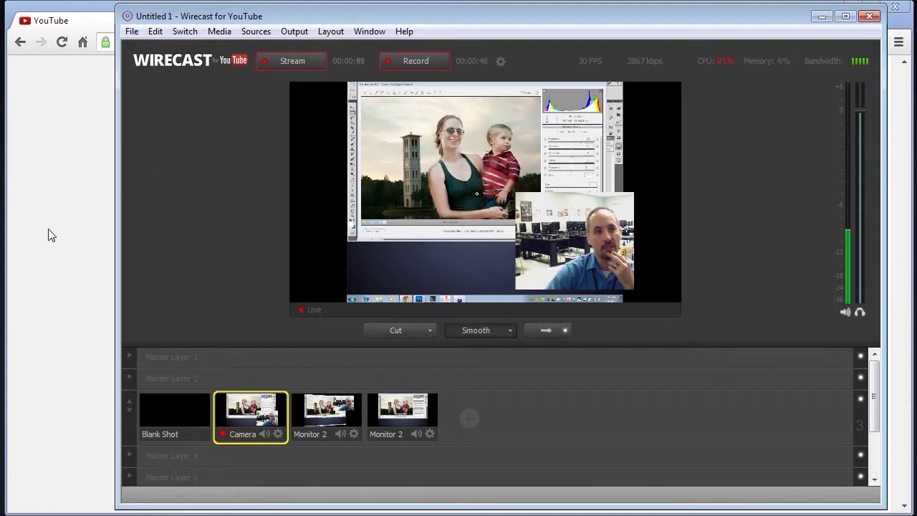
key("alt+Tab")
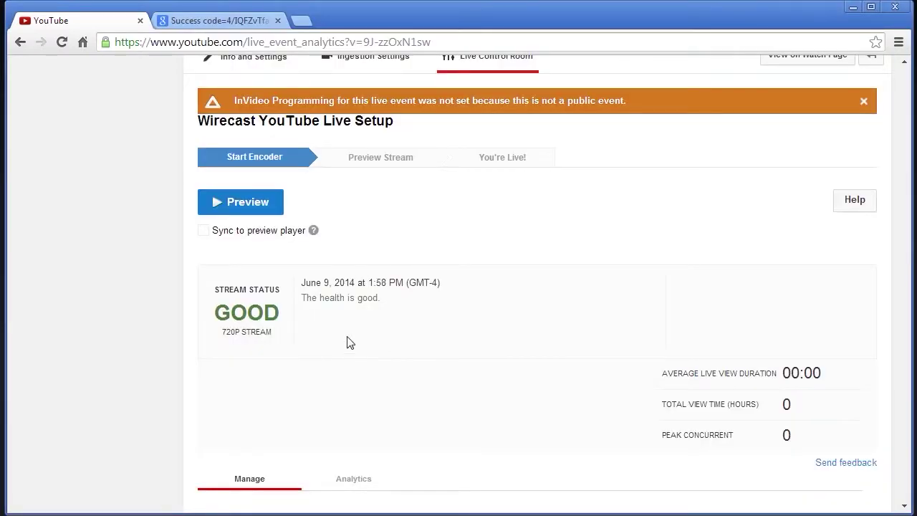
Start the live event preview and dismiss the InVideo programming warning
left_click(242, 206)
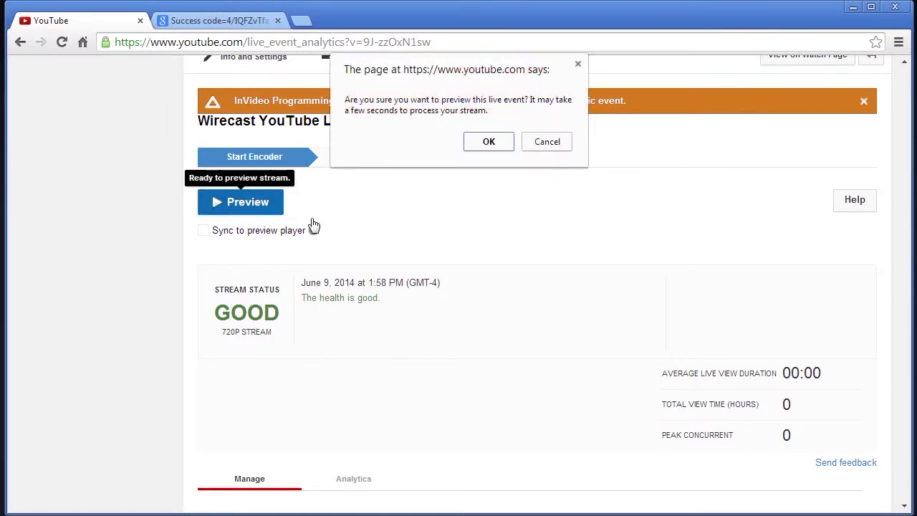
left_click(482, 144)
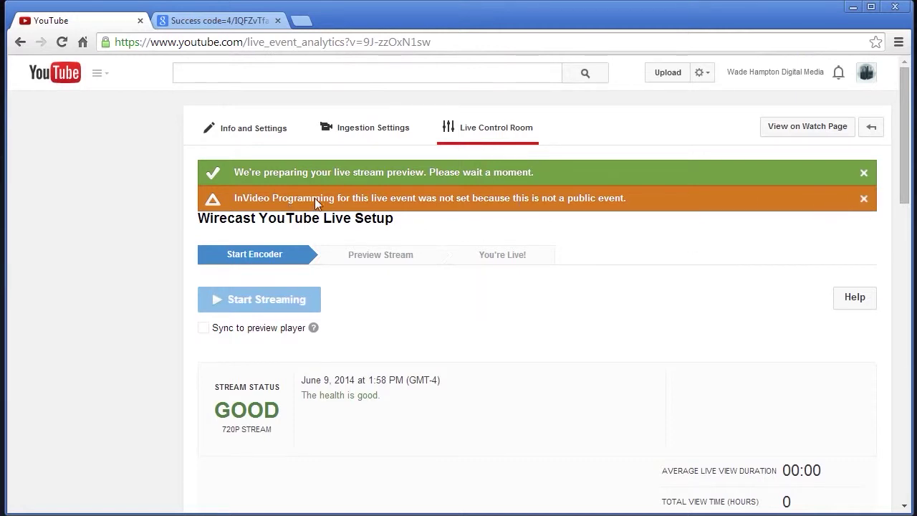
left_click(864, 199)
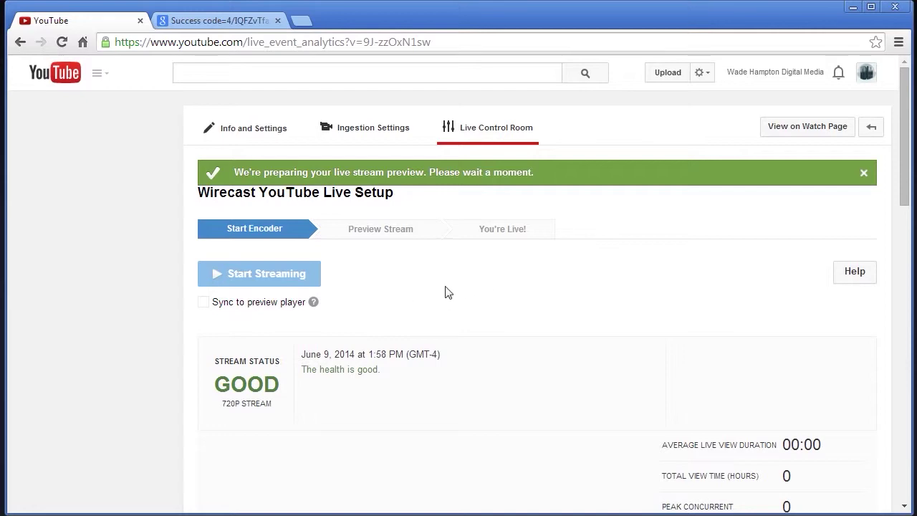
Play the Preview player to check the camera-over-desktop feed
scroll(458, 297, "down", 2)
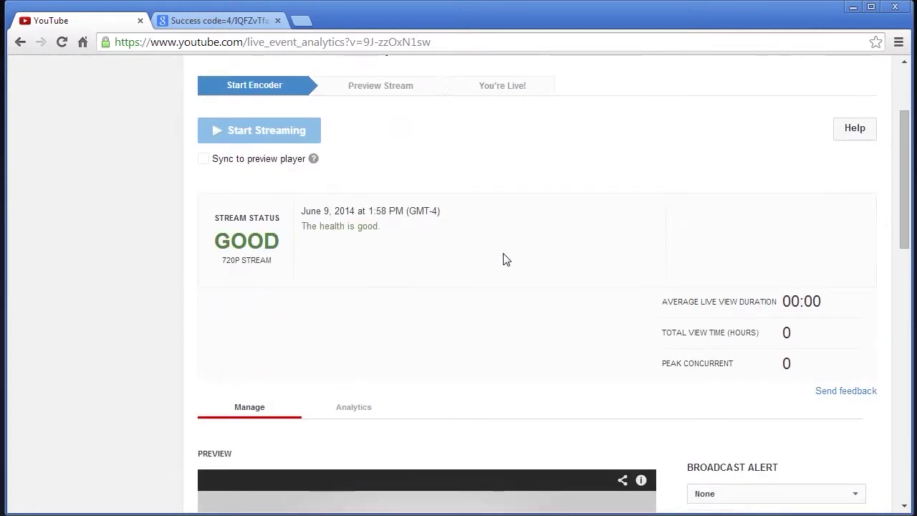
scroll(510, 251, "down", 3)
scroll(513, 247, "up", 2)
scroll(513, 248, "up", 2)
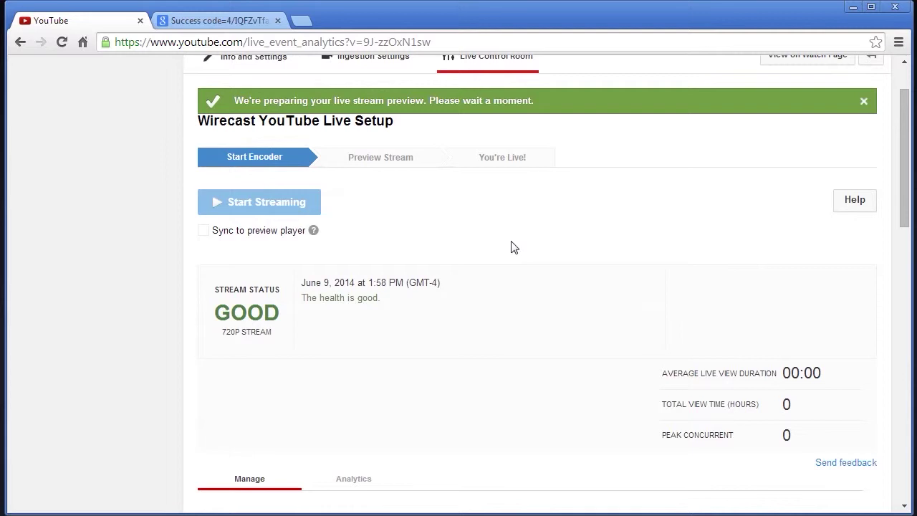
scroll(522, 240, "down", 5)
scroll(522, 240, "up", 5)
scroll(487, 246, "down", 4)
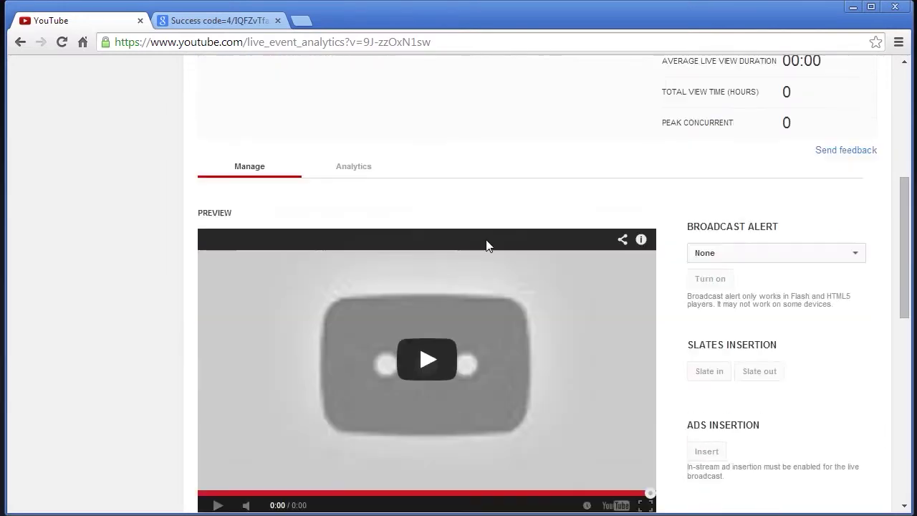
scroll(487, 245, "up", 2)
scroll(472, 251, "down", 3)
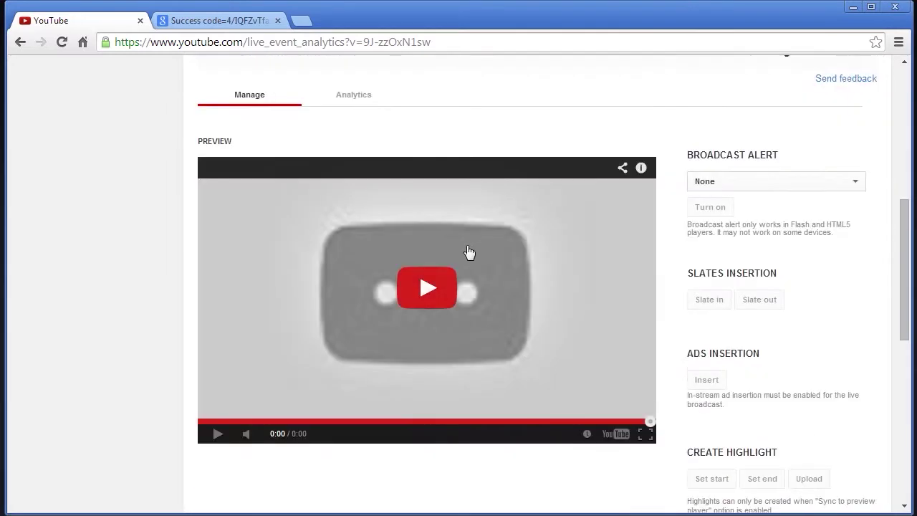
left_click(427, 287)
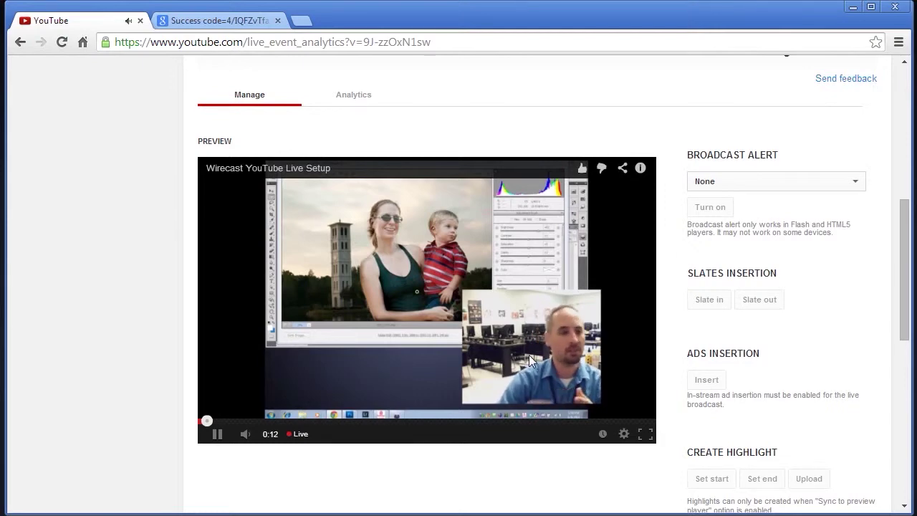
scroll(530, 356, "up", 4)
scroll(529, 356, "down", 5)
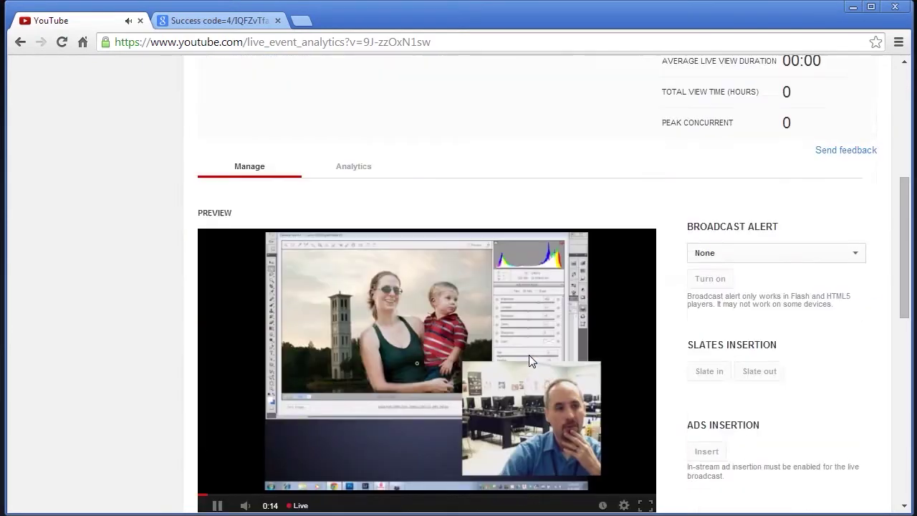
scroll(528, 362, "up", 5)
scroll(430, 301, "up", 1)
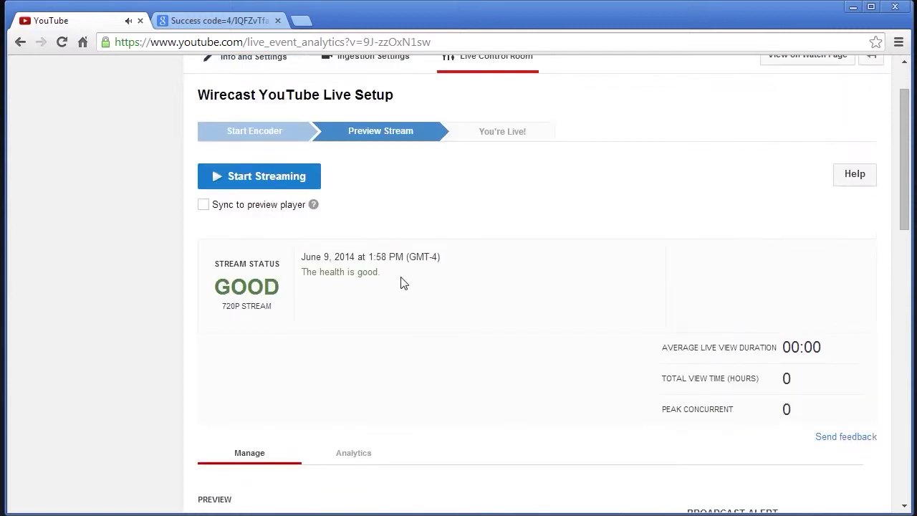
Start the YouTube live event, dismiss the channel banner, and minimize Chrome to reach Wirecast
left_click(291, 180)
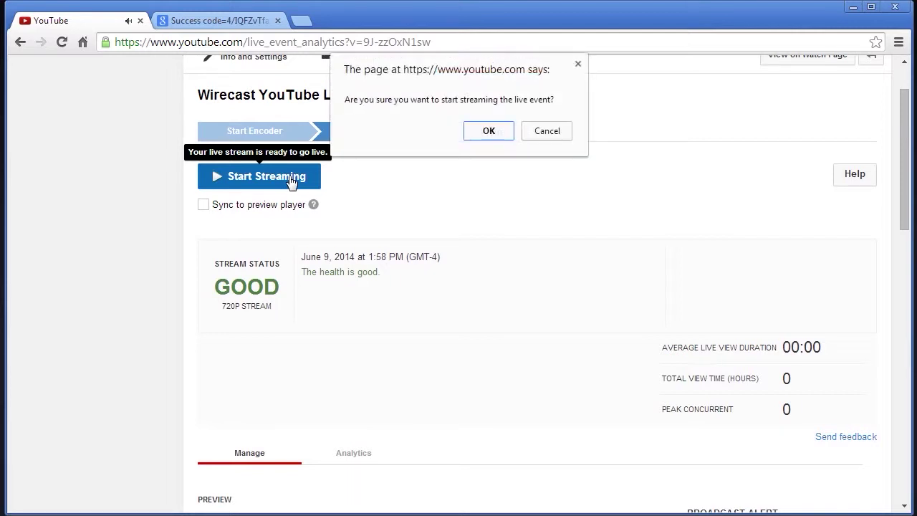
left_click(499, 134)
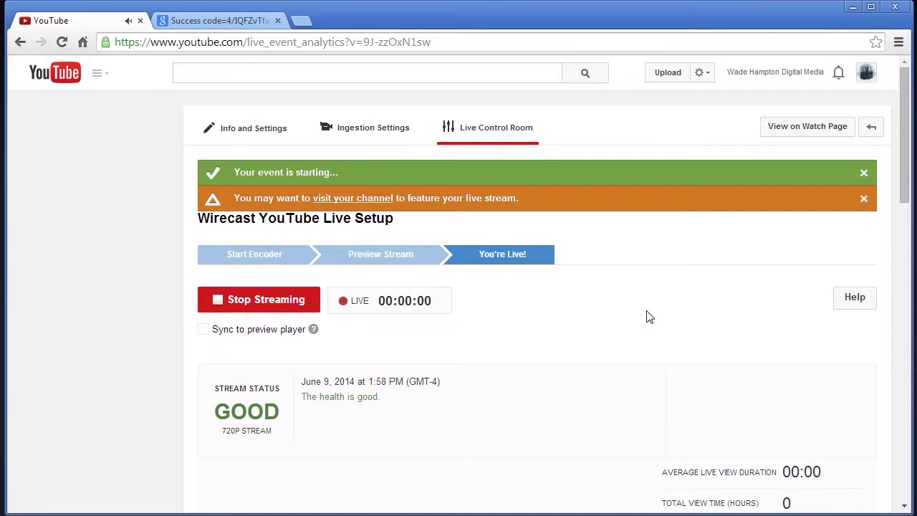
left_click(865, 201)
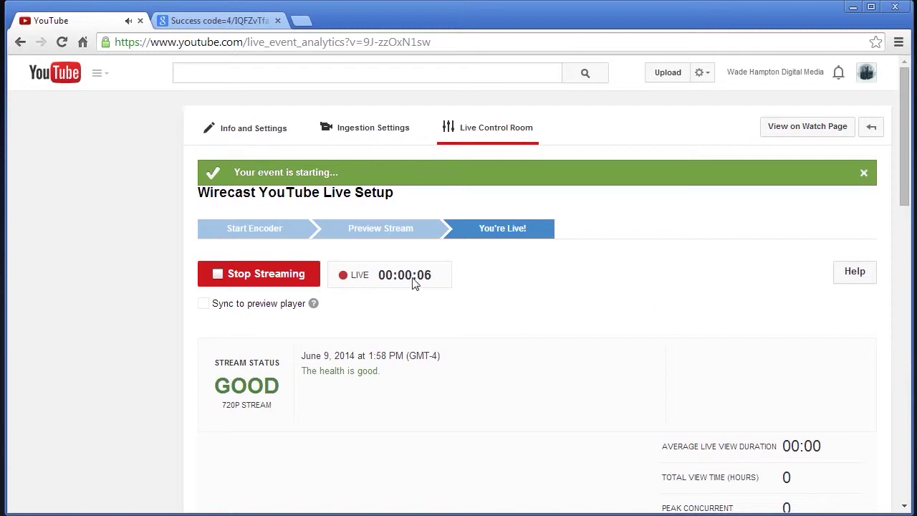
left_click(852, 7)
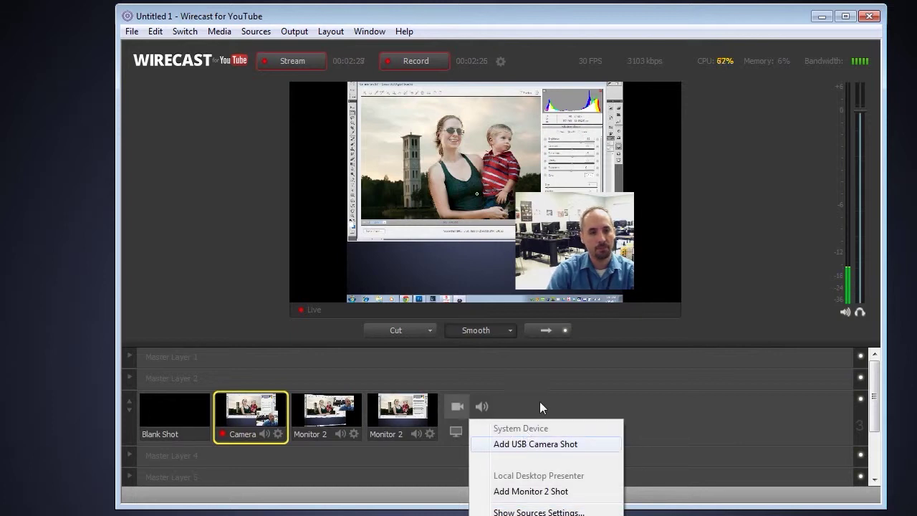
left_click(472, 457)
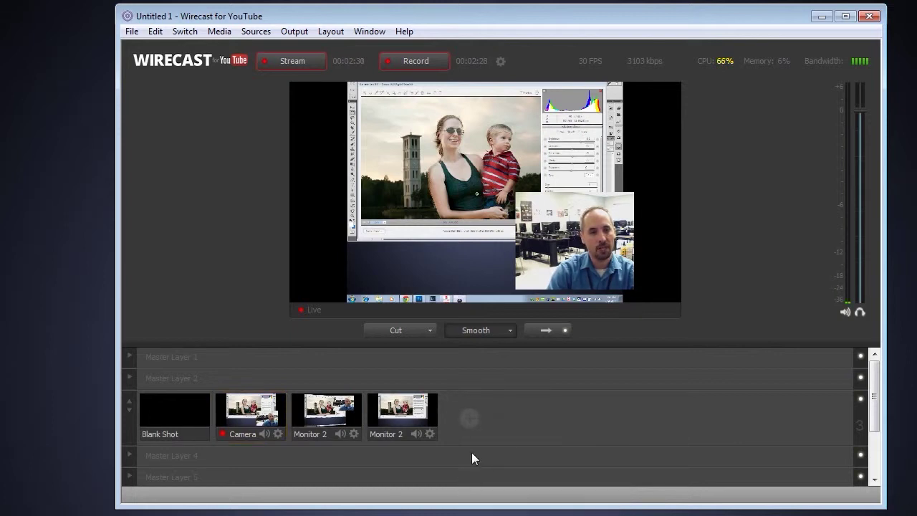
left_click(466, 418)
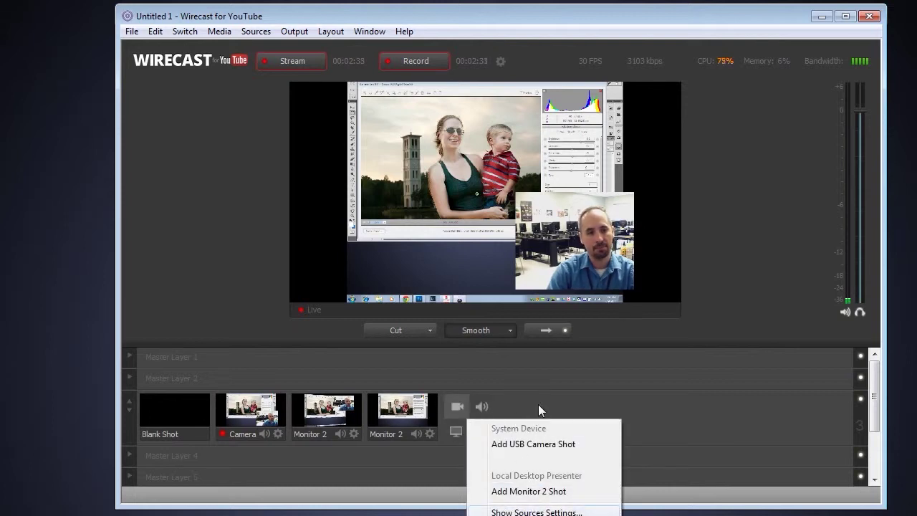
left_click(472, 437)
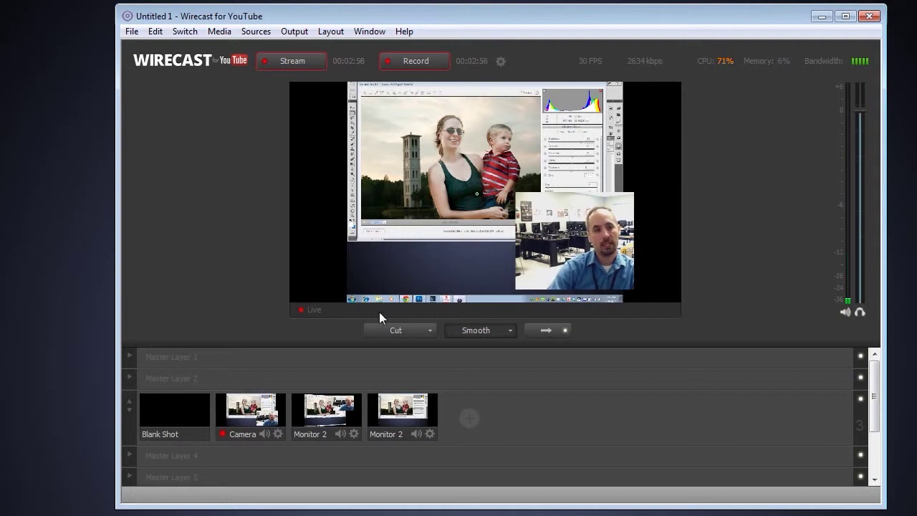
Put the second Monitor 2 shot live, with the camera at top right, then return to the YouTube control room
left_click(331, 417)
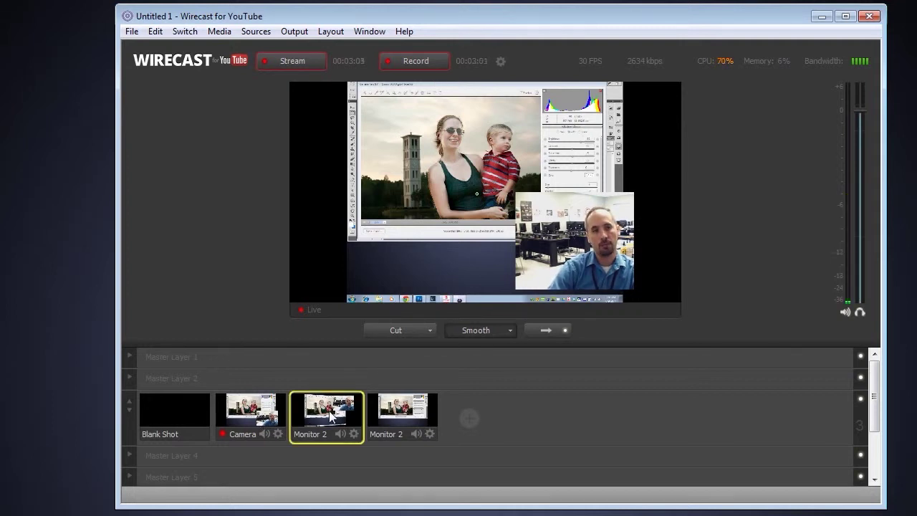
left_click(331, 417)
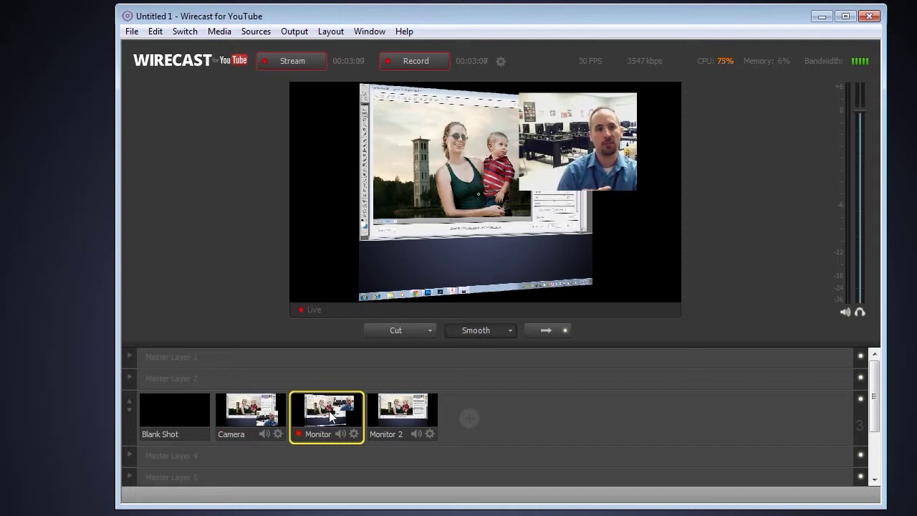
left_click(331, 417)
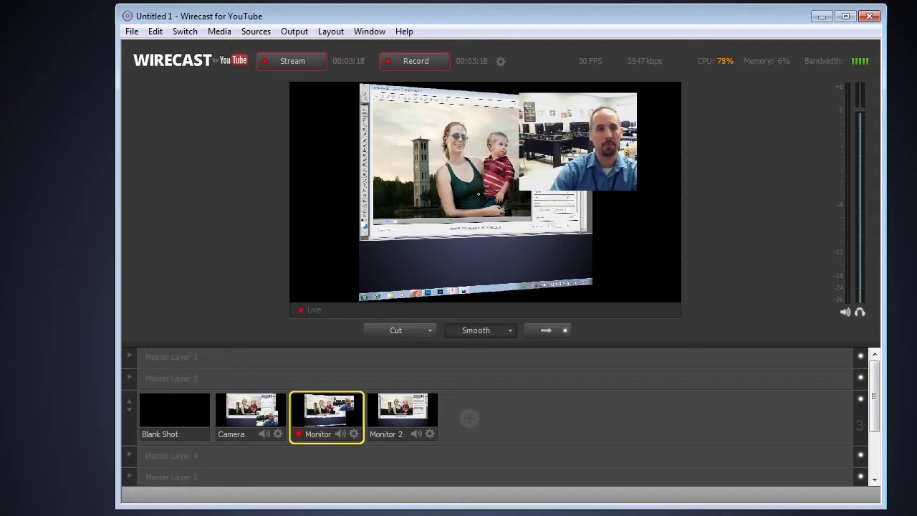
key("alt+Tab")
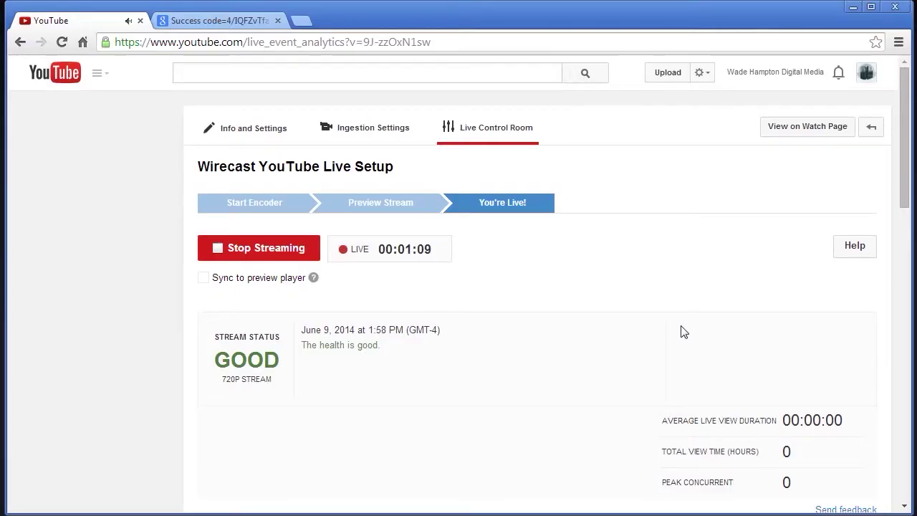
Stop the YouTube live stream at 00:01:26 and go back to the Live Events list
left_click(237, 251)
left_click(489, 146)
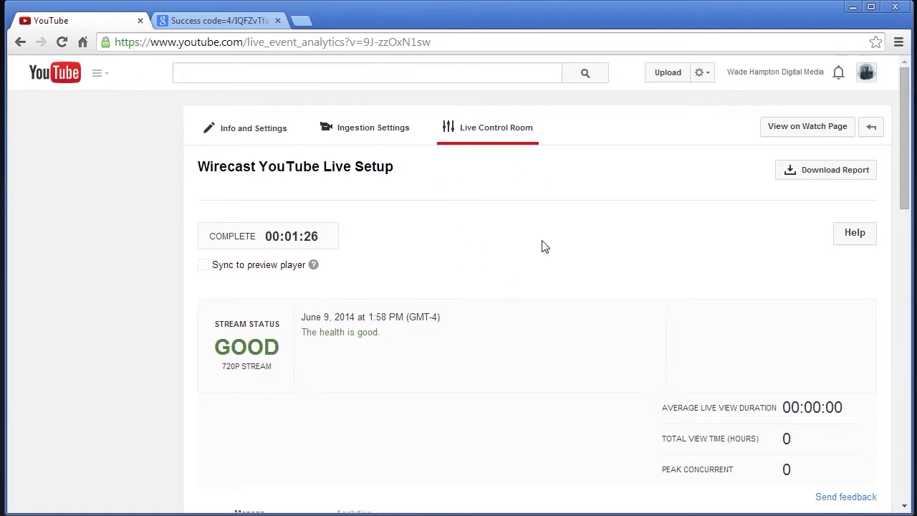
left_click(869, 126)
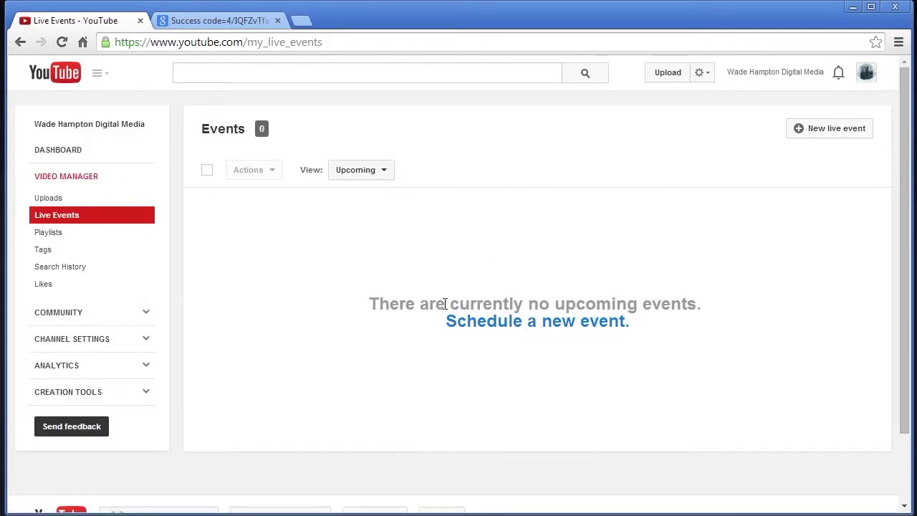
left_click(384, 176)
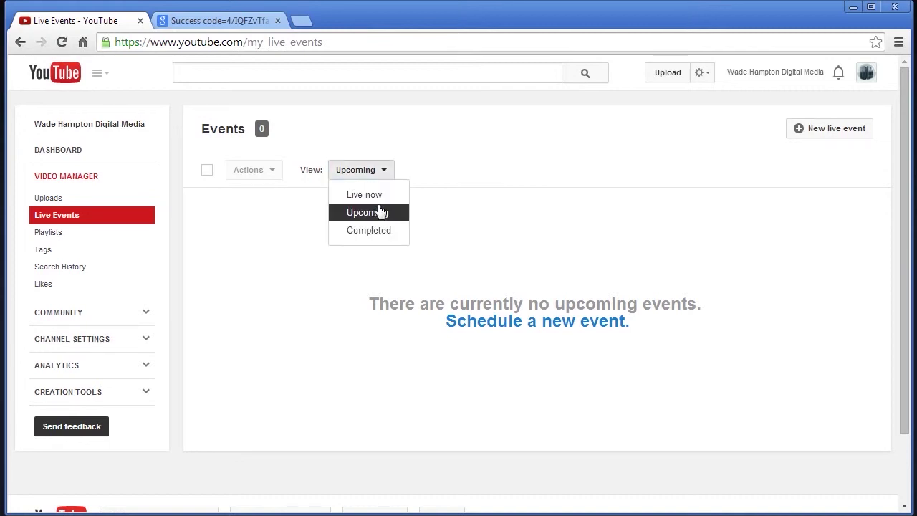
left_click(375, 230)
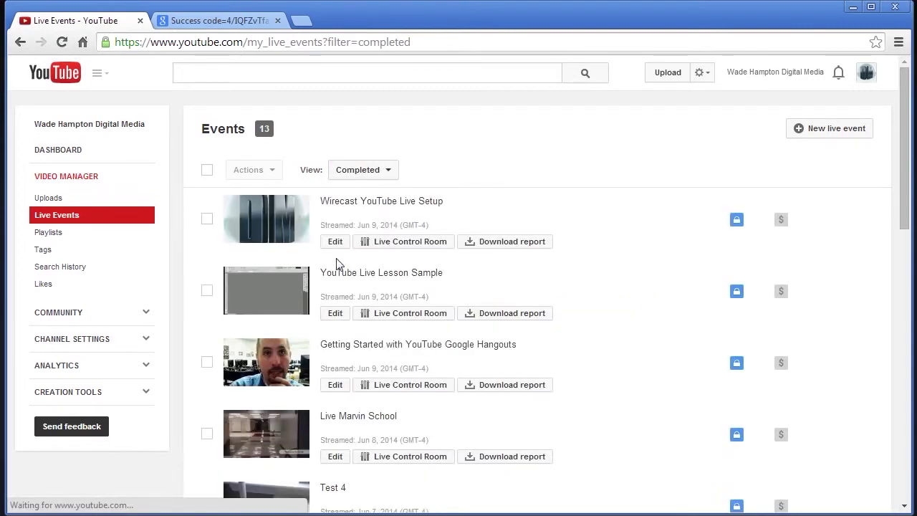
left_click(390, 172)
left_click(383, 193)
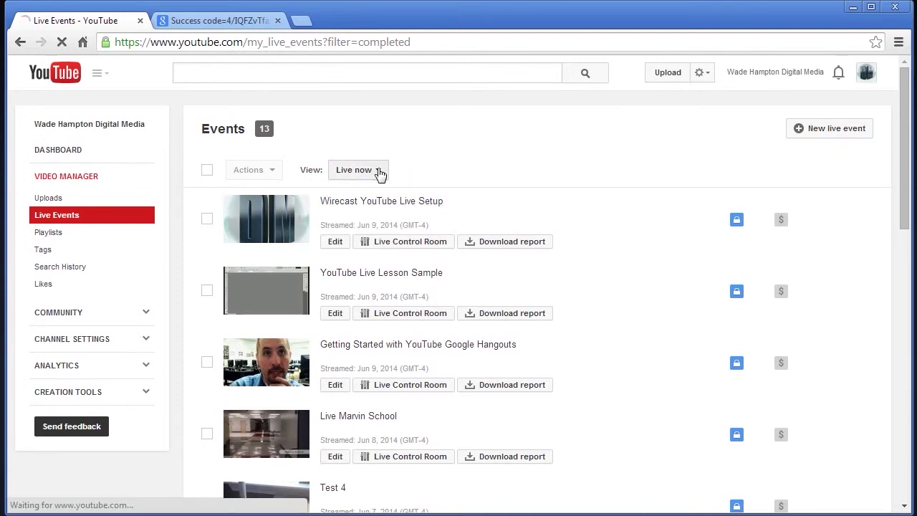
left_click(378, 174)
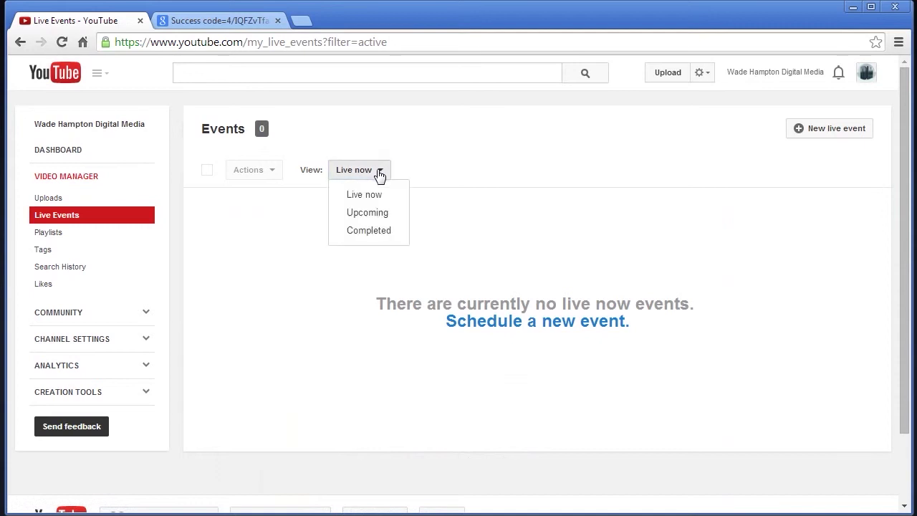
left_click(373, 214)
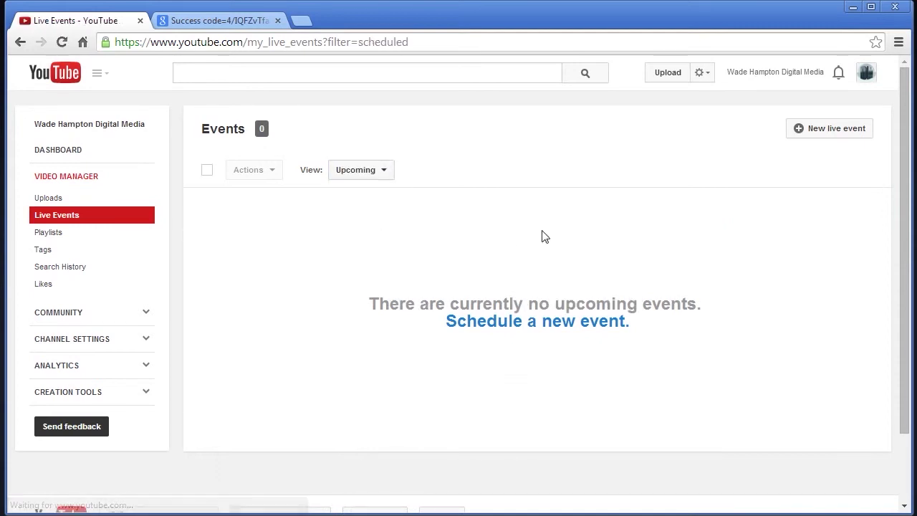